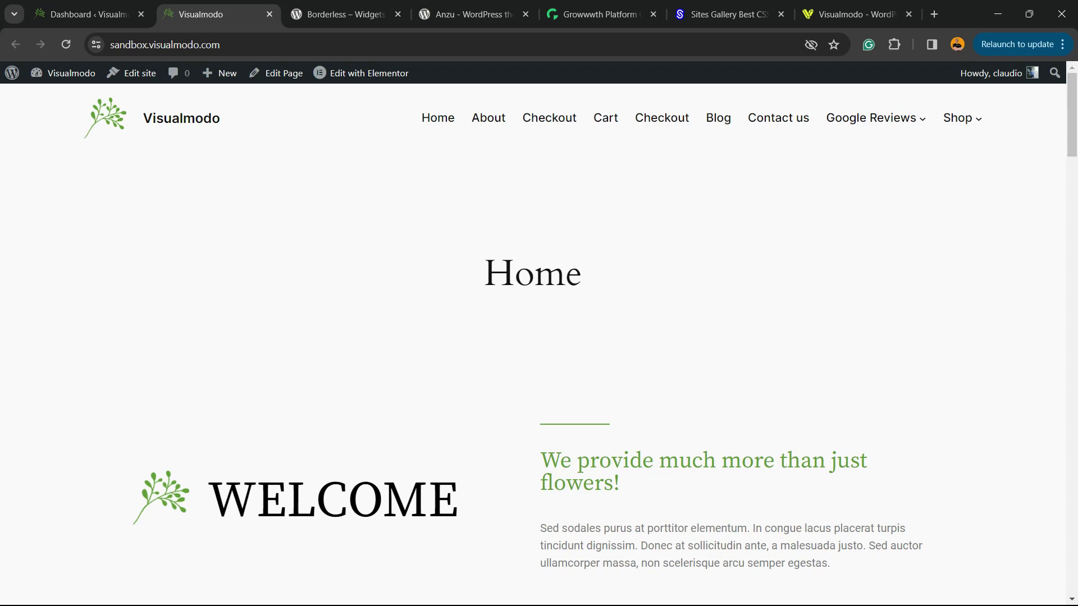
# Step: Examine the site logo and title in the header of the live home page
pyautogui.moveTo(222, 120); pyautogui.dragTo(101, 119)
pyautogui.click(134, 163)
pyautogui.moveTo(421, 117)
pyautogui.mouseDown()
pyautogui.moveTo(974, 119)
pyautogui.moveTo(422, 119)
pyautogui.mouseUp()
pyautogui.moveTo(222, 119); pyautogui.dragTo(101, 119)
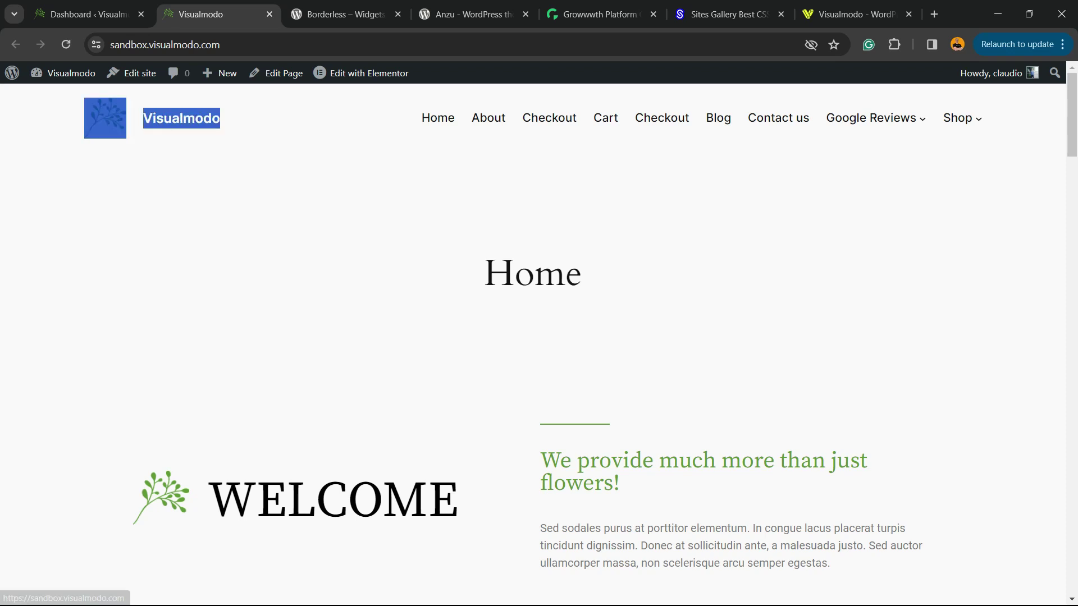
pyautogui.click(169, 182)
# Step: Go to the installed themes in the site's admin area and check the details of the active Twenty Twenty-Four theme
pyautogui.click(87, 14)
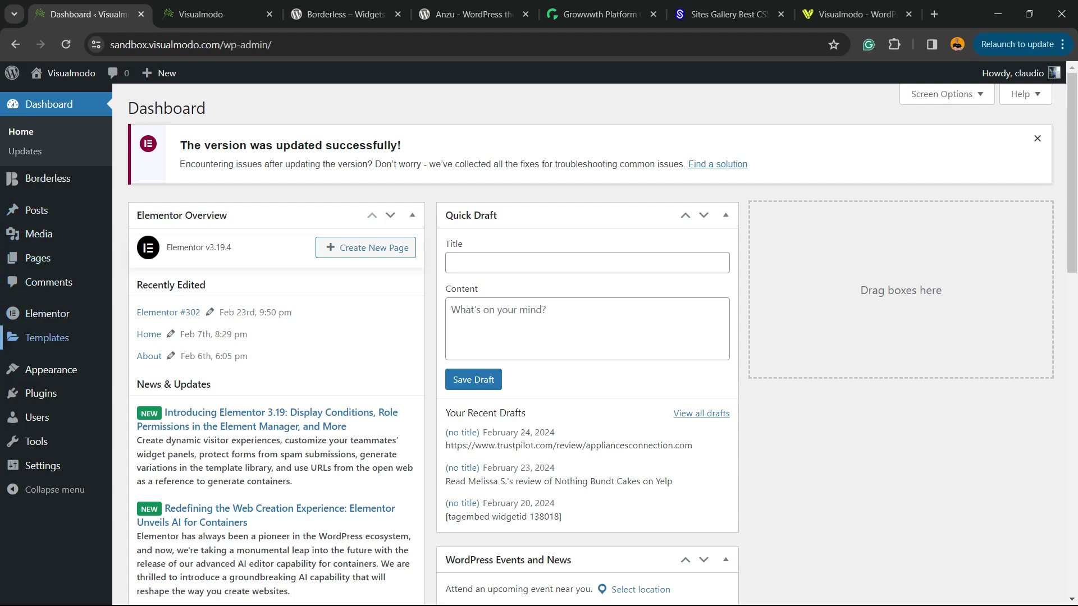
pyautogui.moveTo(50, 369)
pyautogui.click(140, 372)
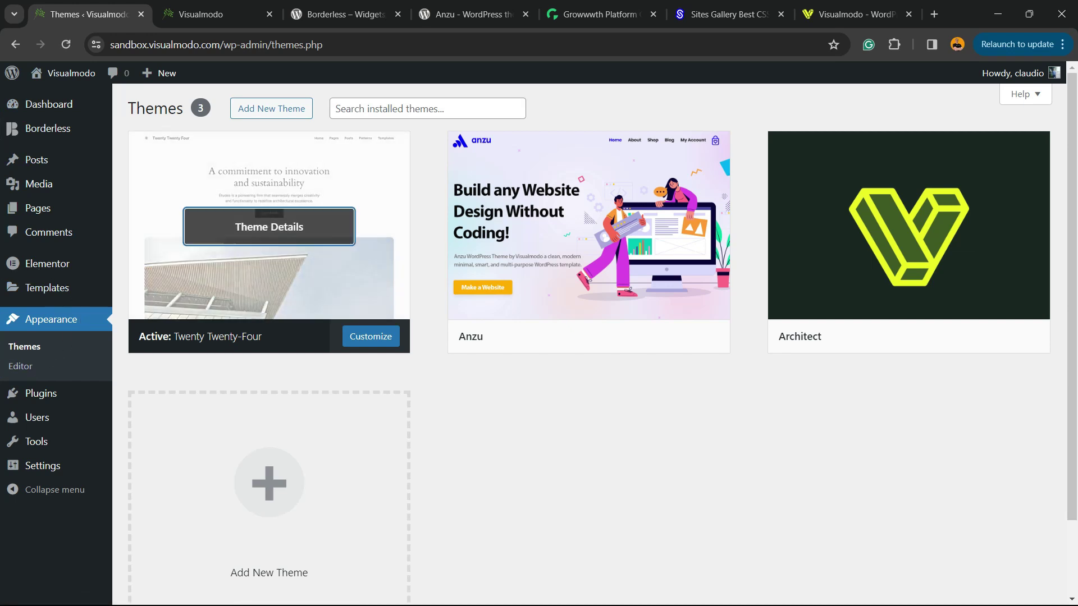
pyautogui.click(269, 223)
pyautogui.moveTo(660, 200); pyautogui.dragTo(899, 205)
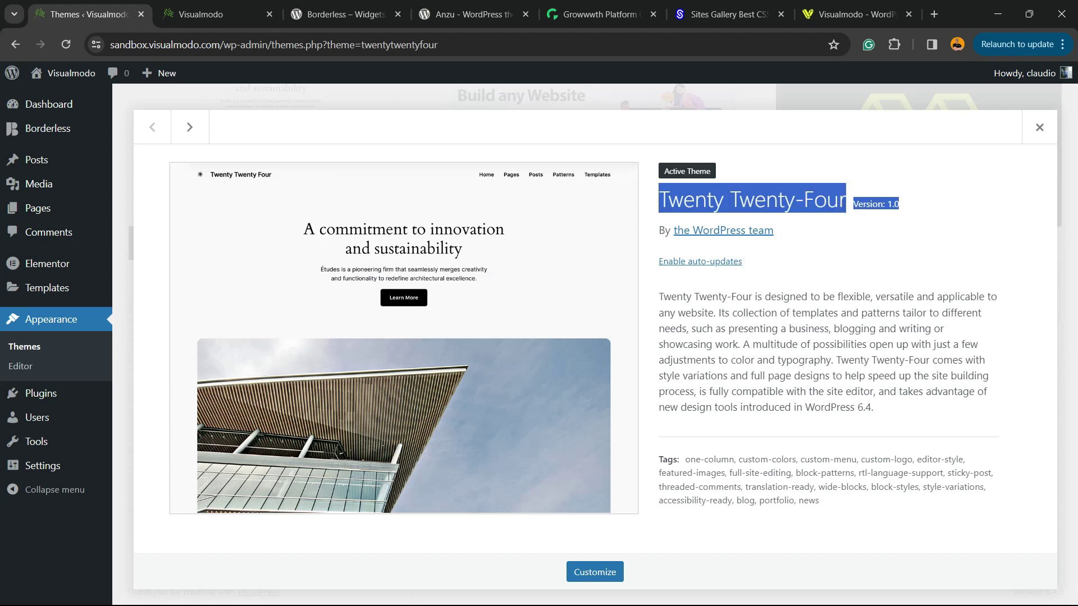
pyautogui.click(1039, 127)
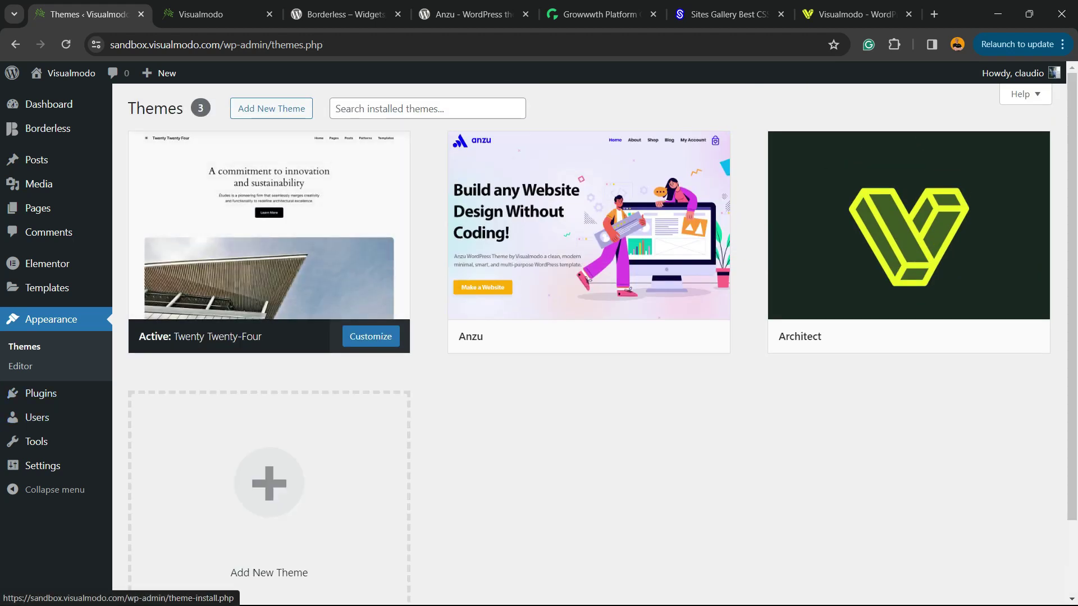
# Step: Open the general settings and compare the Site Title field with the title and logo in the live site's header
pyautogui.moveTo(42, 465)
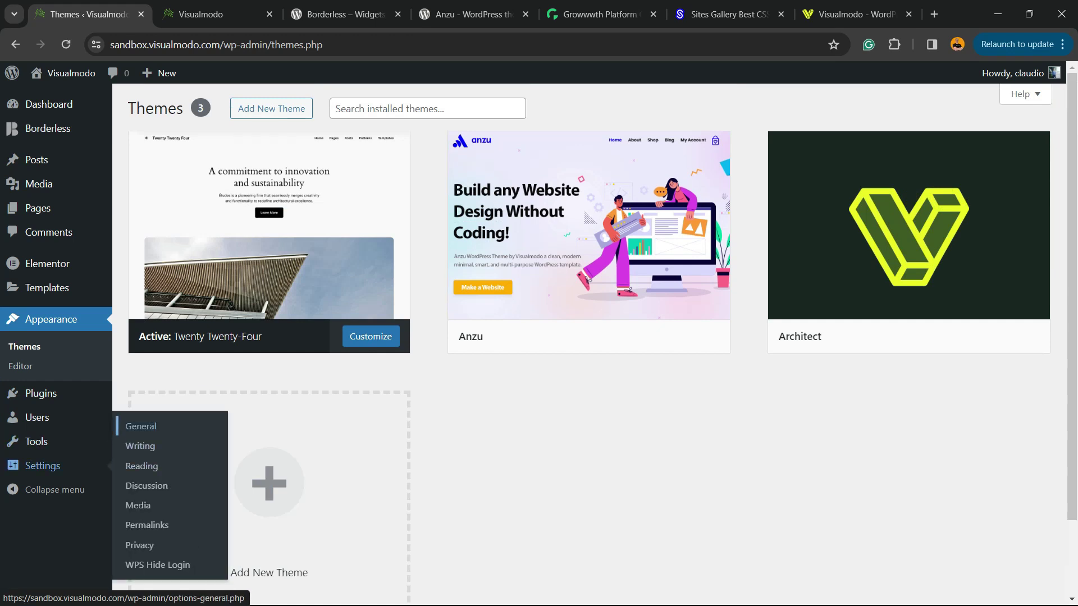
pyautogui.click(140, 426)
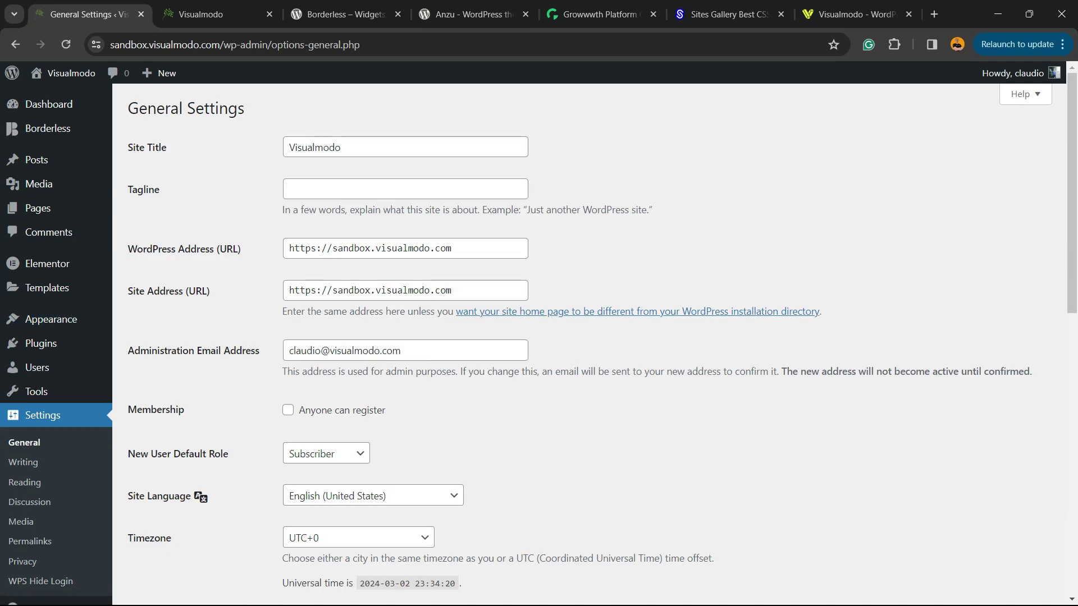
pyautogui.moveTo(128, 147); pyautogui.dragTo(167, 148)
pyautogui.hotkey('ctrl', 'Tab')
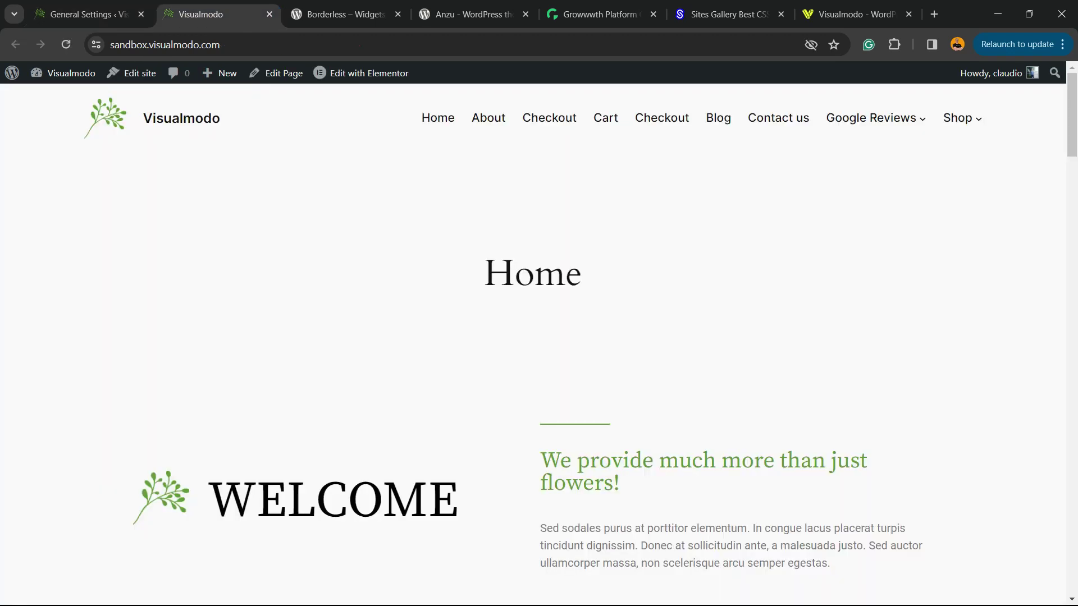
pyautogui.moveTo(226, 119); pyautogui.dragTo(156, 119)
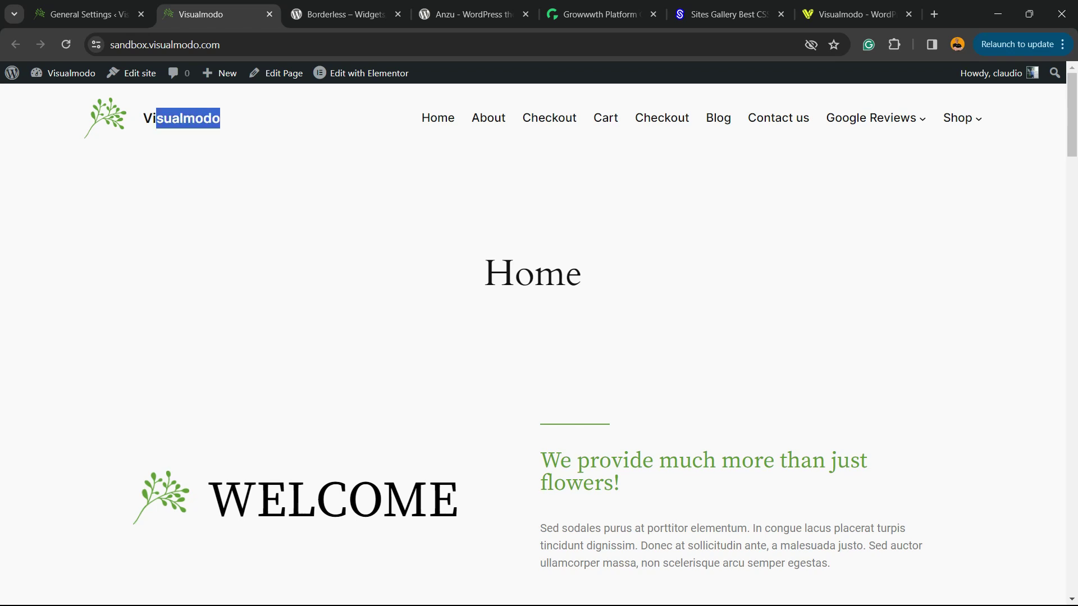
pyautogui.click(186, 144)
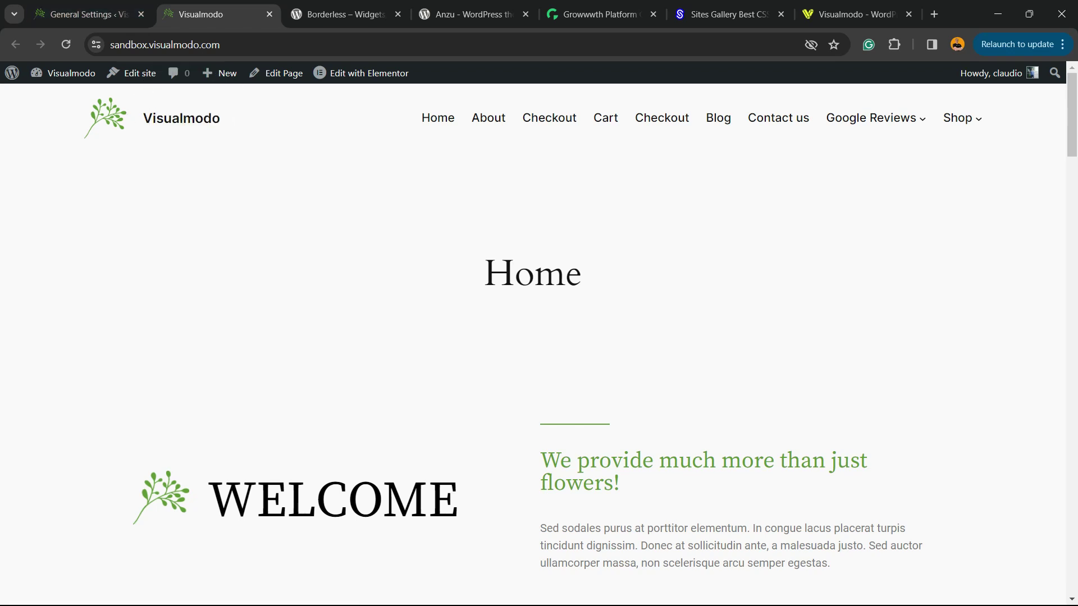
pyautogui.hotkey('ctrl', 'shift', 'Tab')
pyautogui.press('Tab')
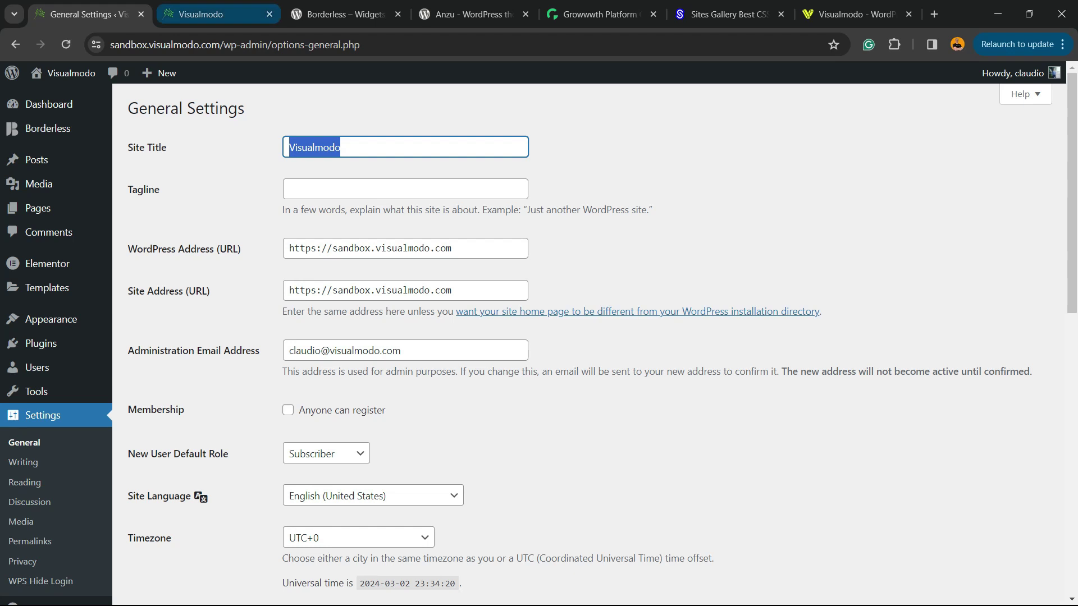
pyautogui.hotkey('ctrl', 'Tab')
pyautogui.press('ctrl')
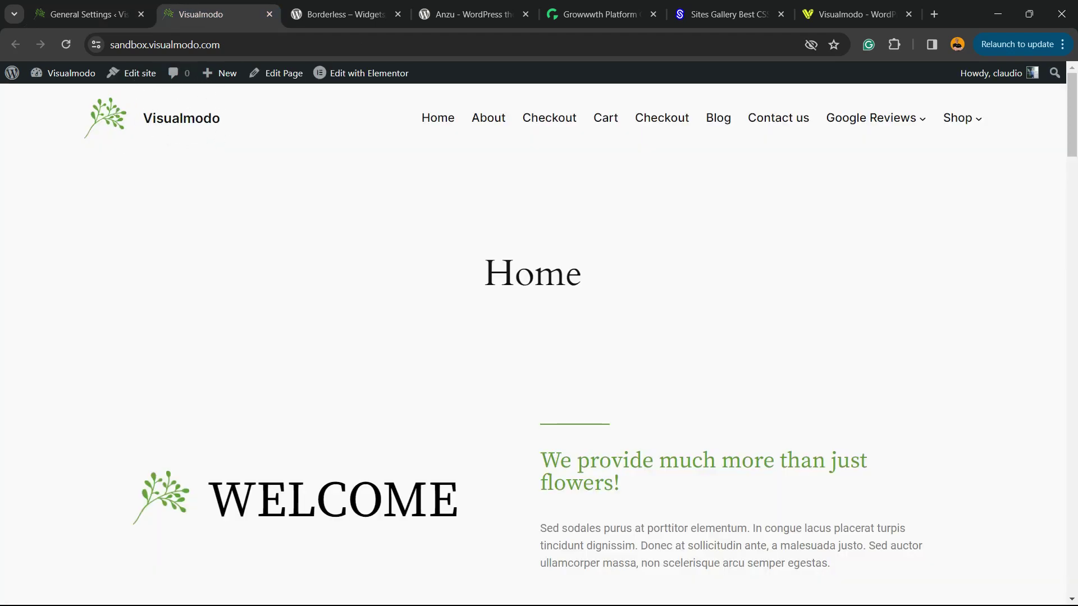
pyautogui.moveTo(77, 115); pyautogui.dragTo(127, 123)
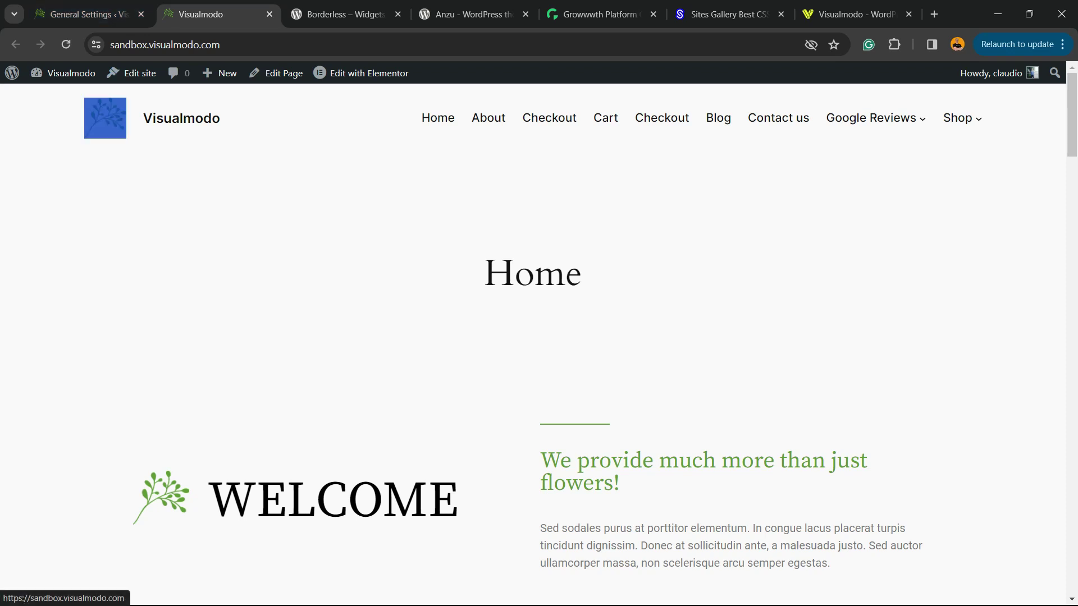
pyautogui.click(83, 14)
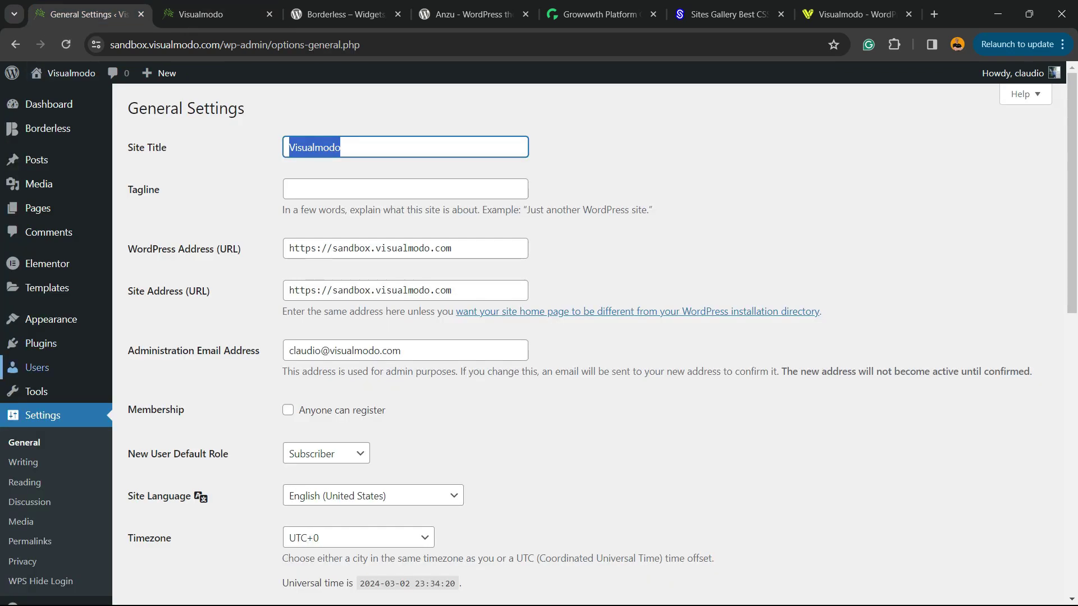
# Step: Open the theme's site editor, return to the dashboard and reopen the editor
pyautogui.moveTo(41, 344)
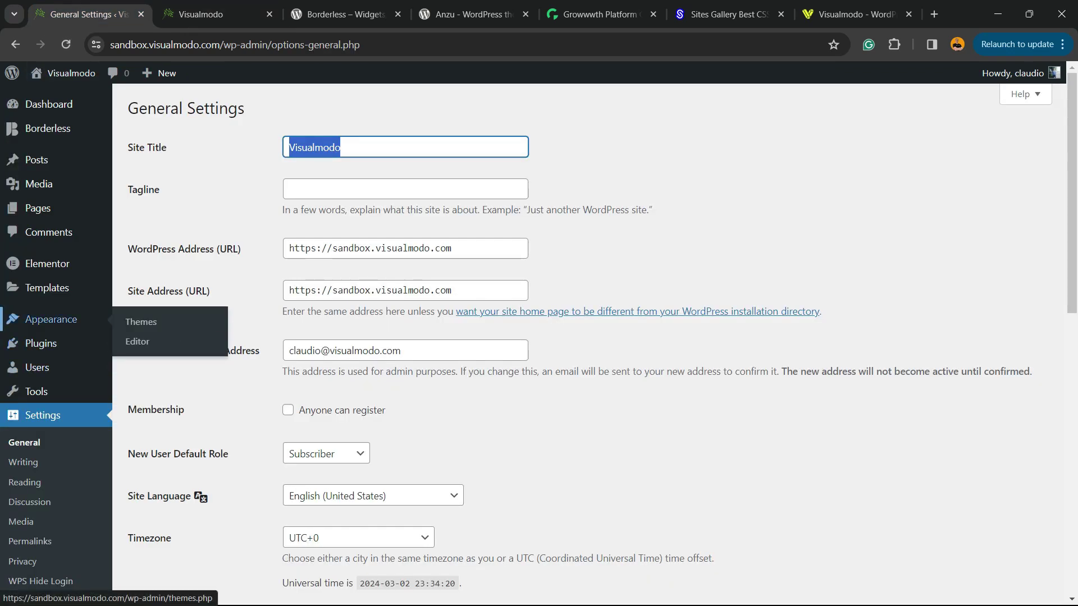
pyautogui.moveTo(51, 320)
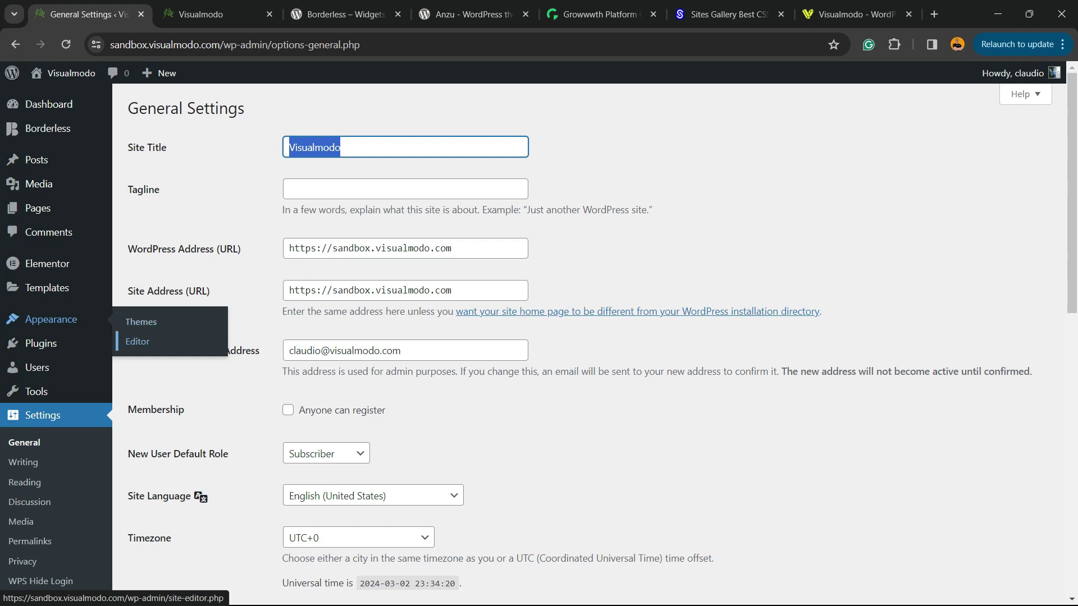
pyautogui.click(137, 341)
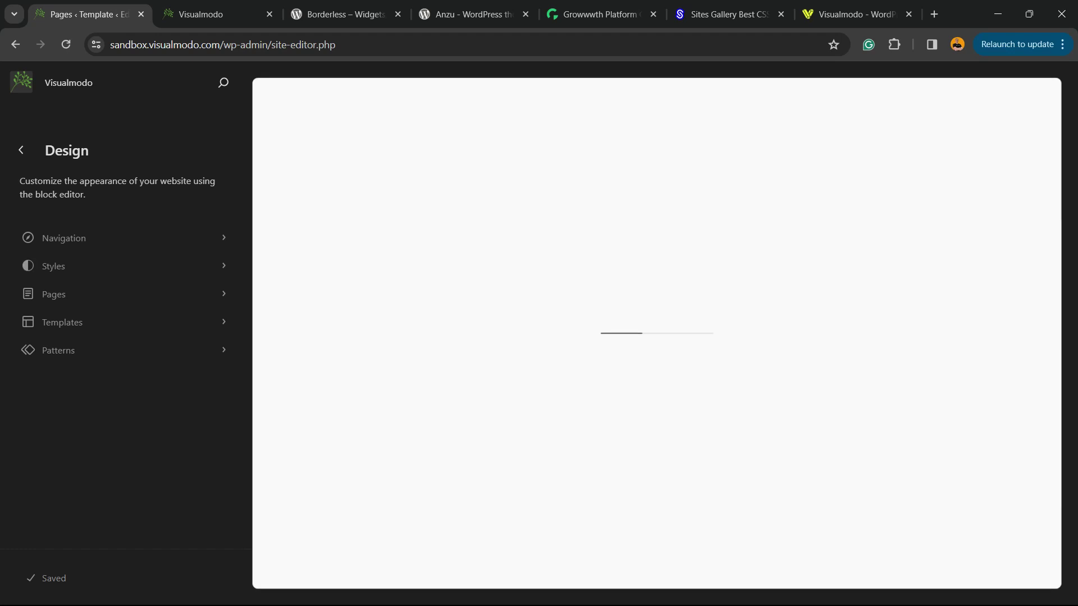
pyautogui.click(21, 150)
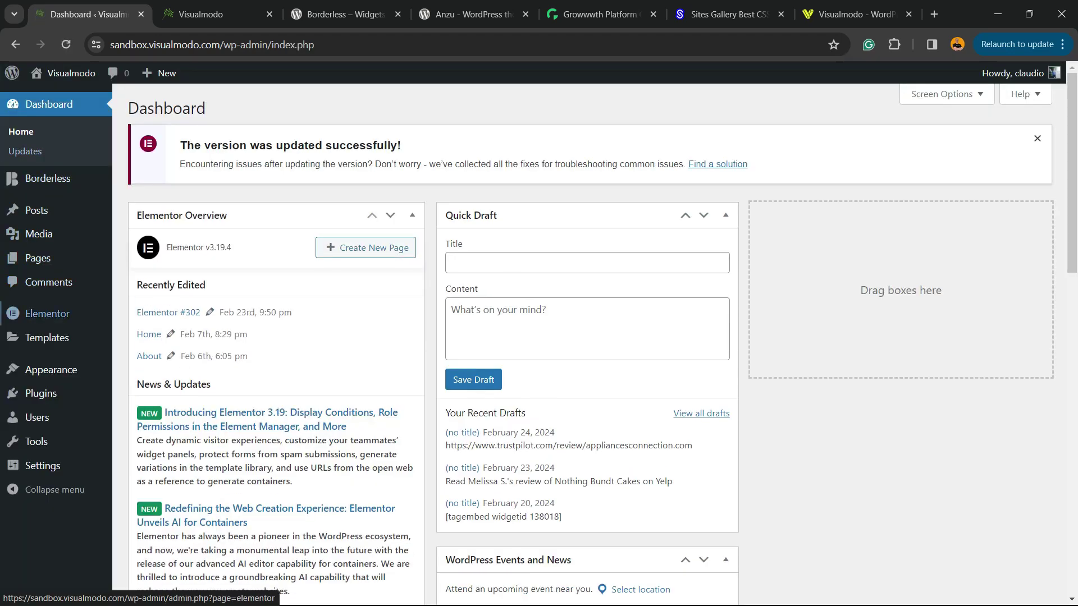
pyautogui.moveTo(51, 369)
pyautogui.click(135, 387)
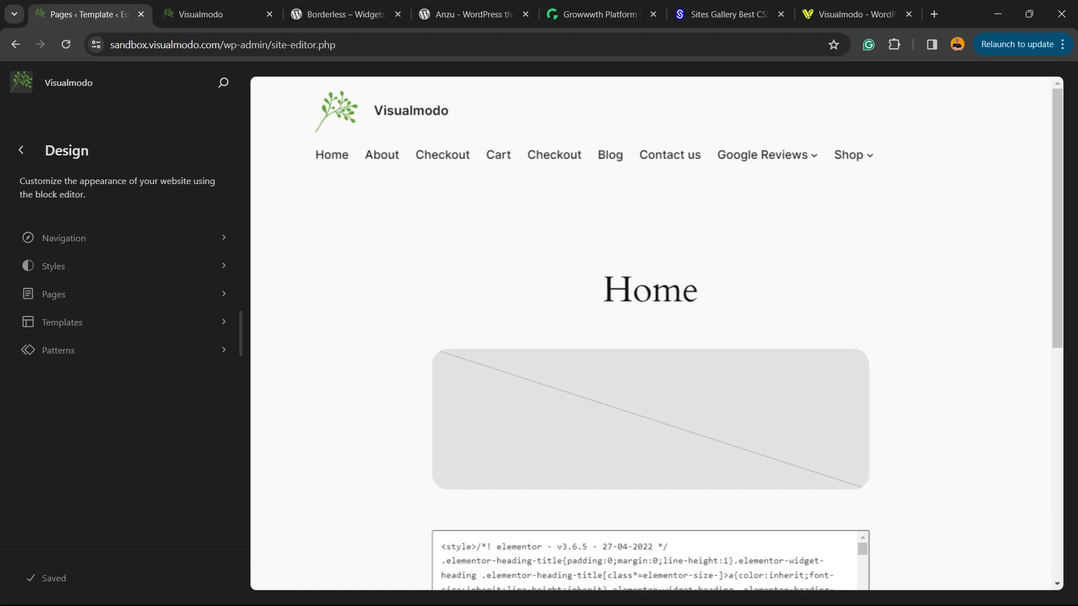
# Step: Reduce the browser zoom to 90% and open the home page's Pages template for editing
pyautogui.hotkey('ctrl', '-')
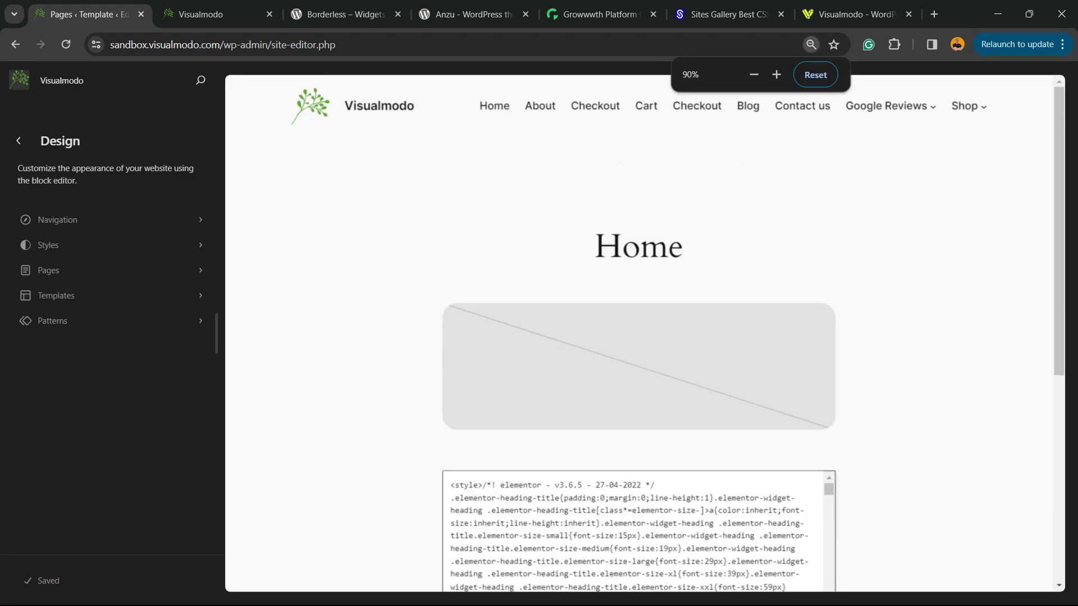
pyautogui.click(639, 333)
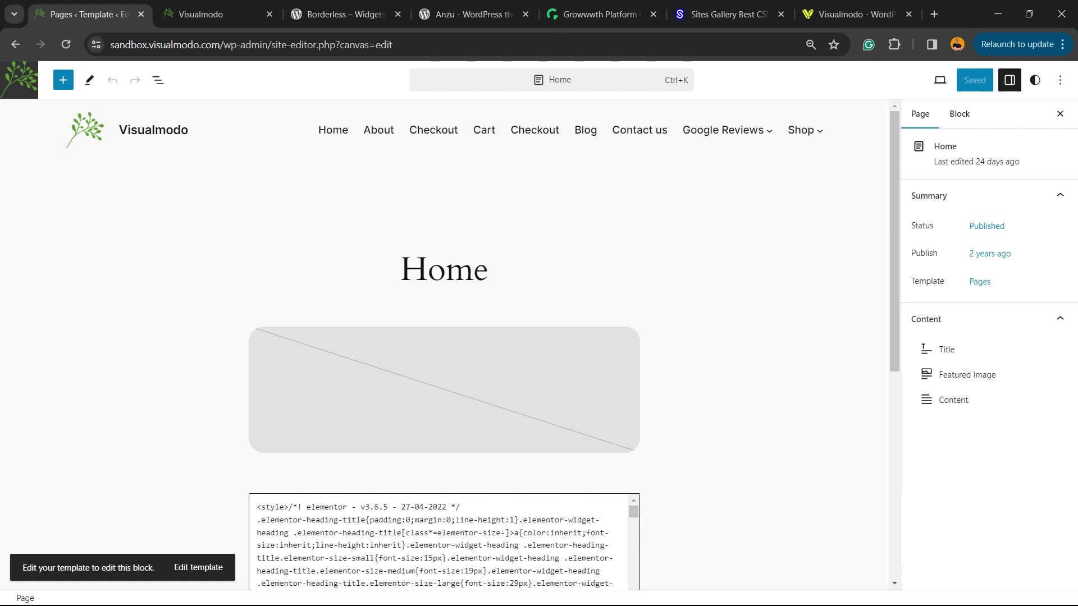
pyautogui.click(191, 568)
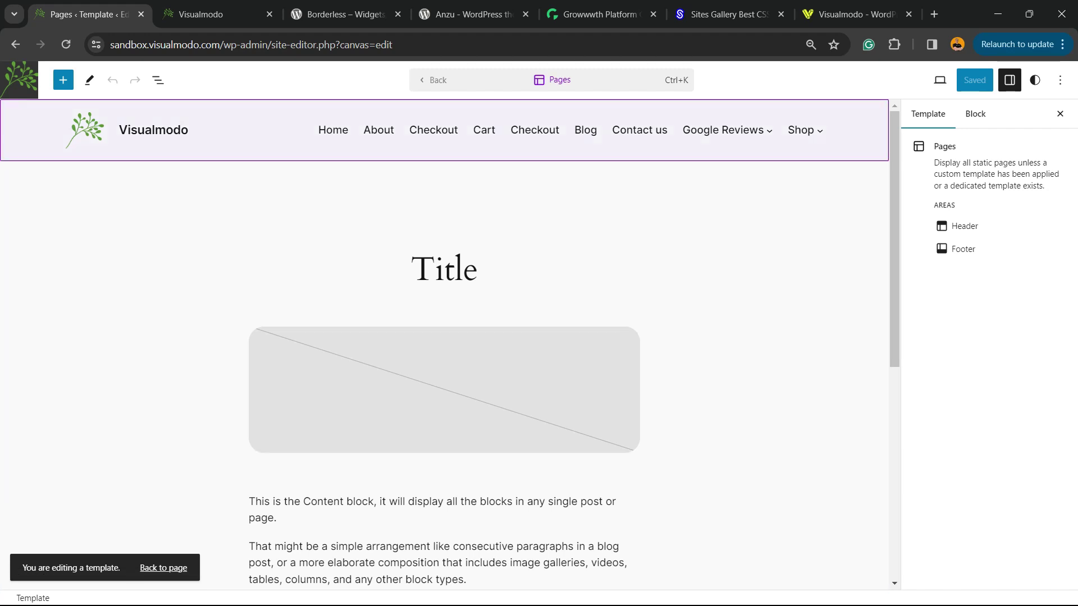
# Step: Change the site title in the template's header to "Title"
pyautogui.click(153, 130)
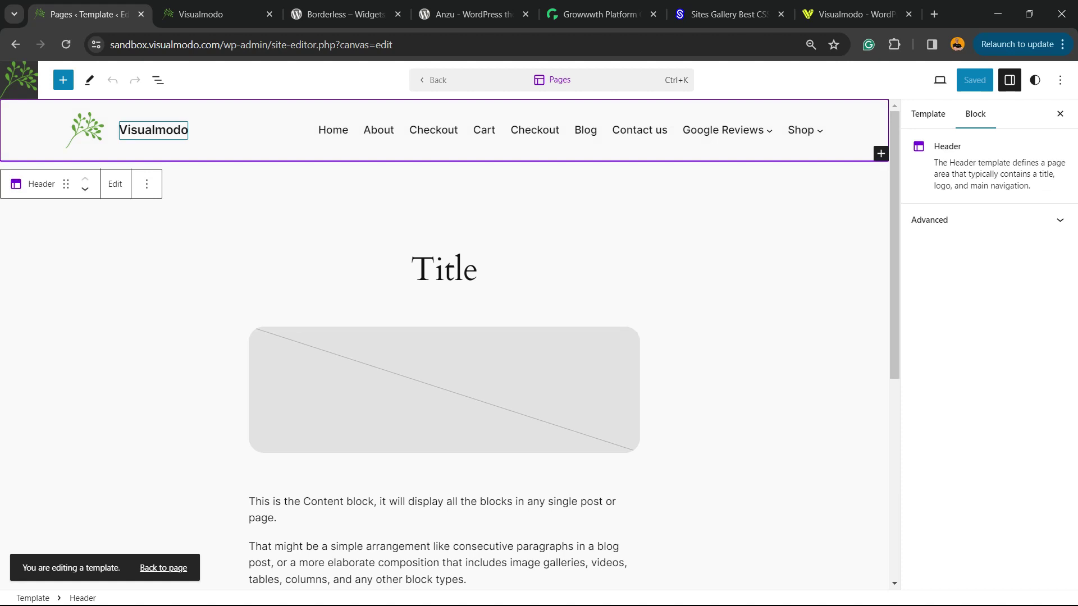
pyautogui.doubleClick(153, 131)
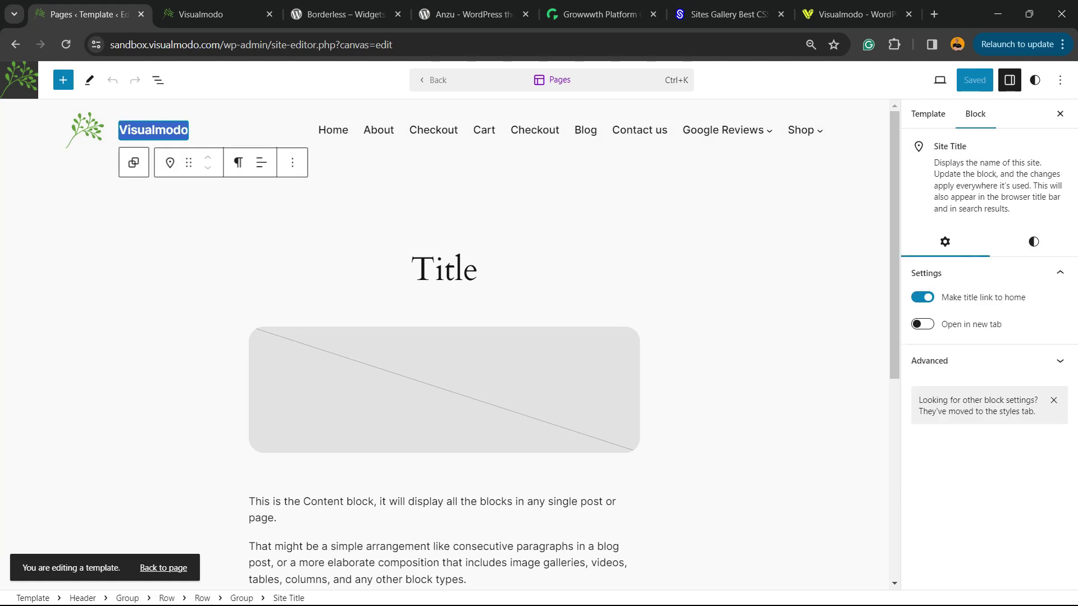
pyautogui.write('Title')
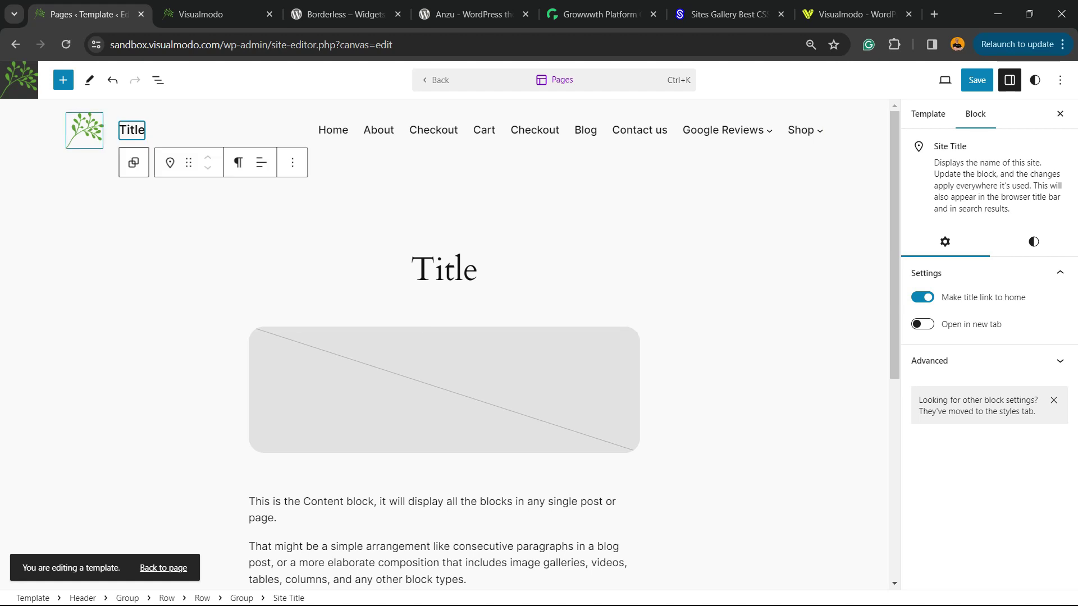
# Step: Move the site logo after the site title in the header
pyautogui.click(85, 130)
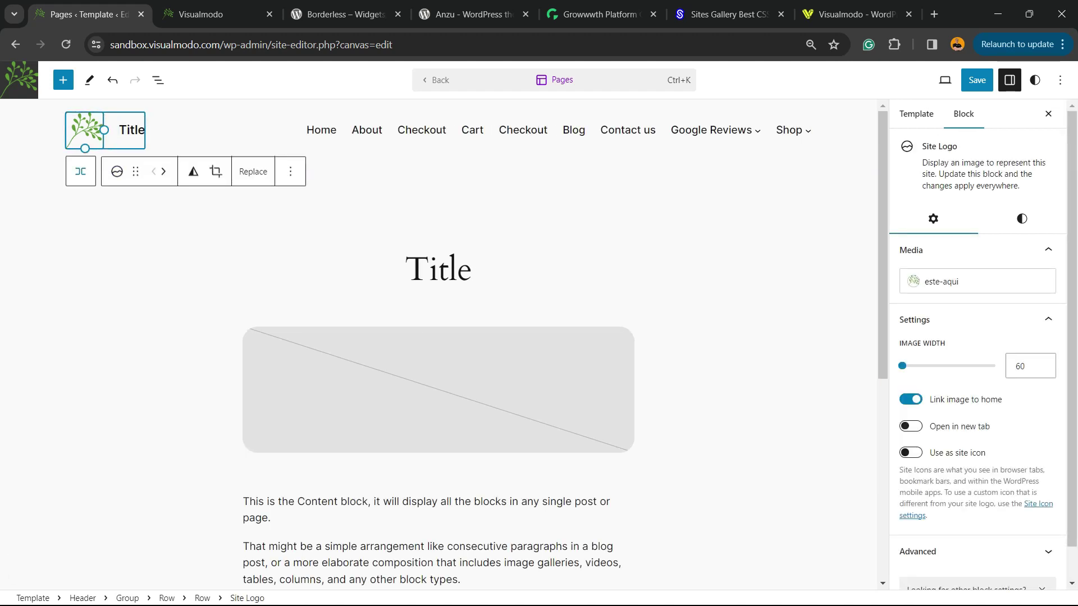
pyautogui.click(164, 172)
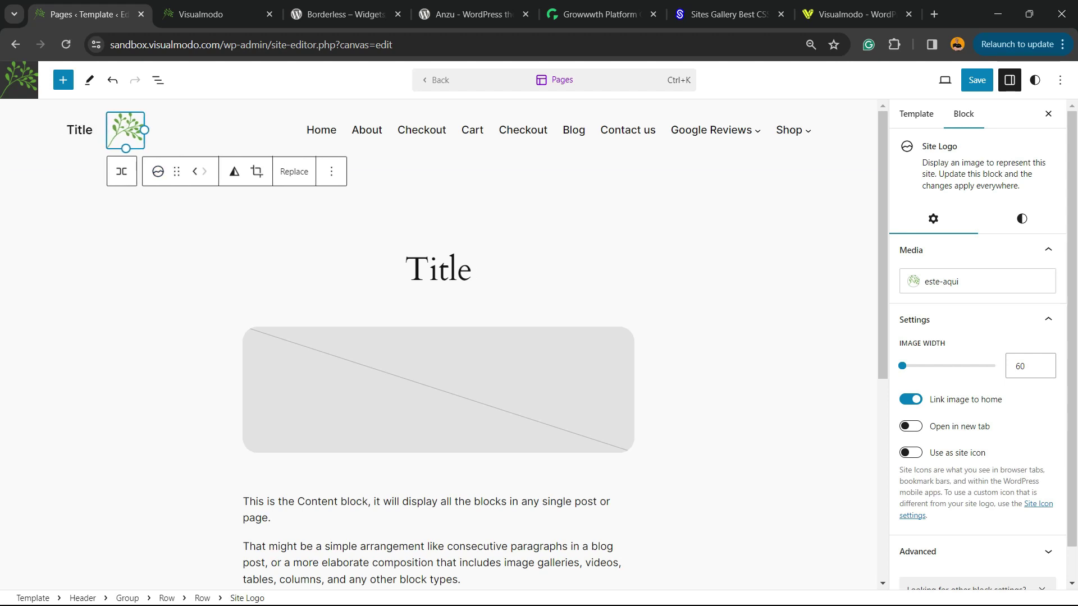
pyautogui.click(195, 172)
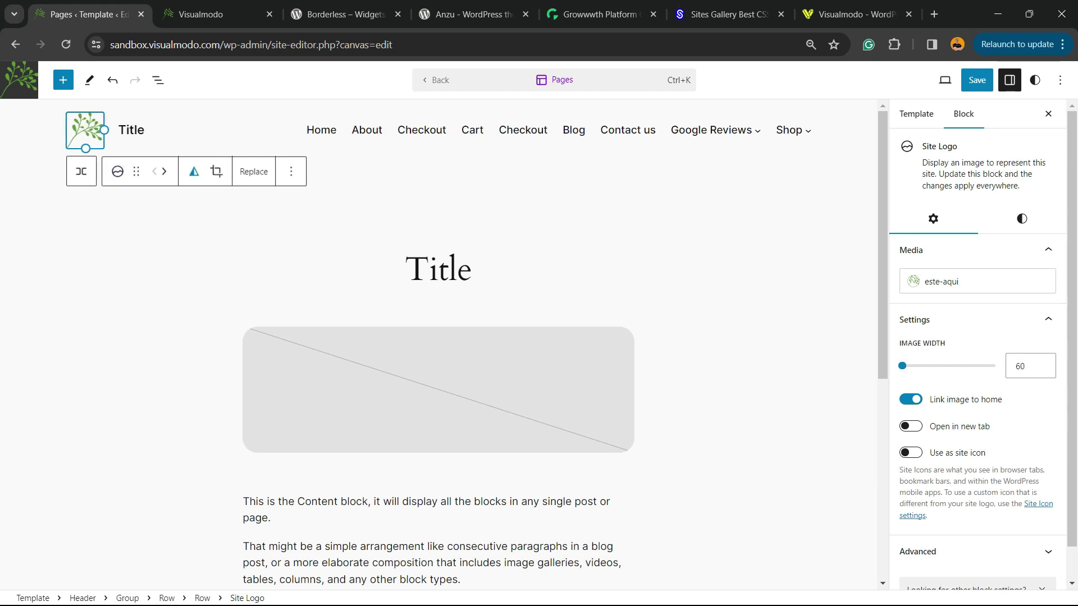
pyautogui.click(164, 172)
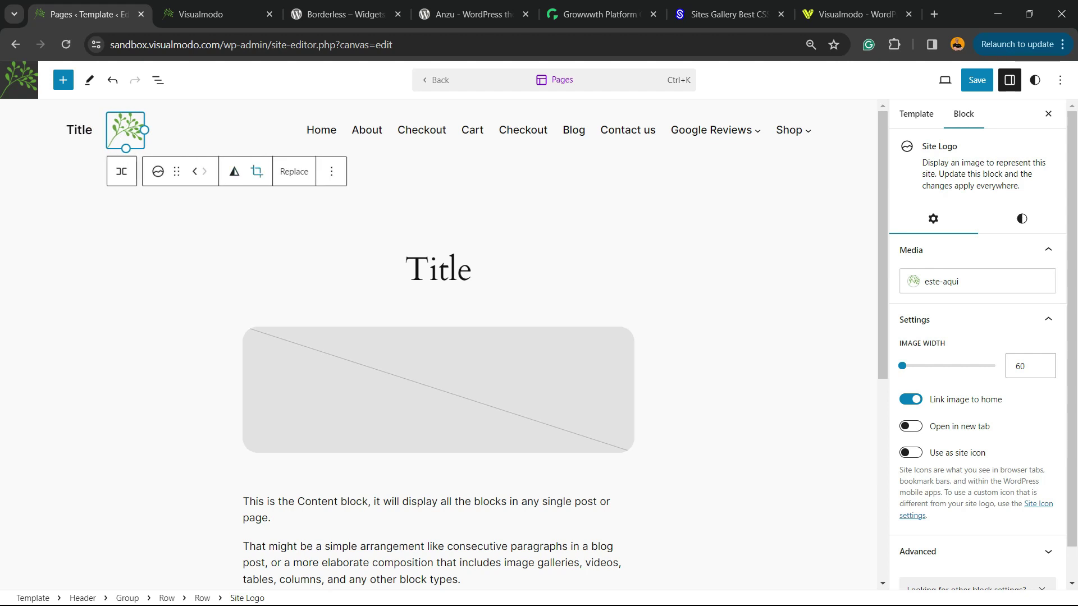
# Step: Start cropping the site logo and open the media library to replace its image
pyautogui.click(257, 172)
pyautogui.press('Right')
pyautogui.press('Right')
pyautogui.press('Right')
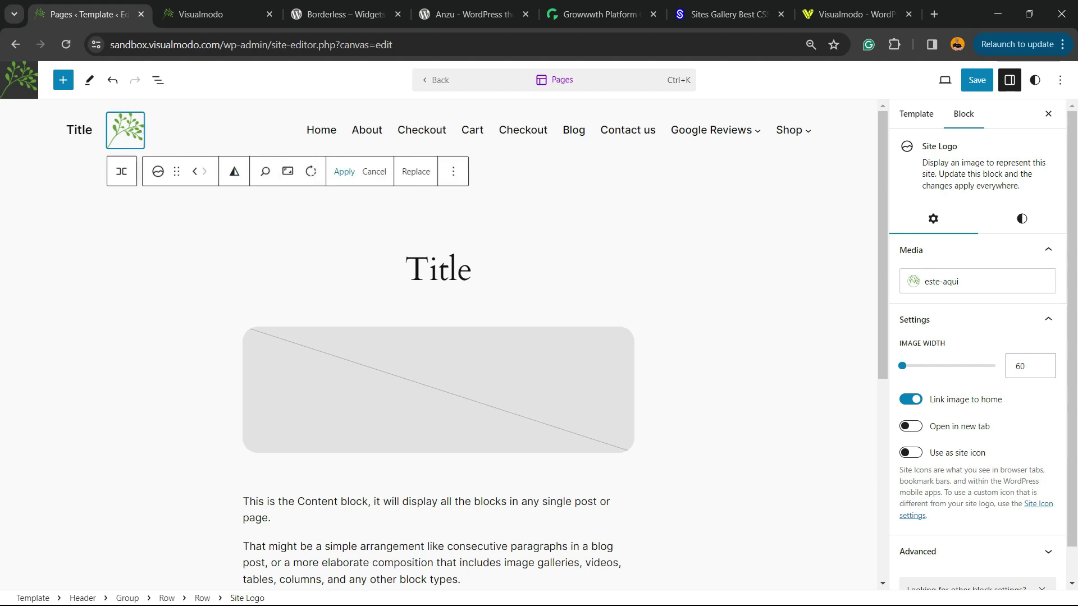
pyautogui.press('Left')
pyautogui.press('Left')
pyautogui.press('Right')
pyautogui.press('Right')
pyautogui.press('Right')
pyautogui.press('Right')
pyautogui.press('Return')
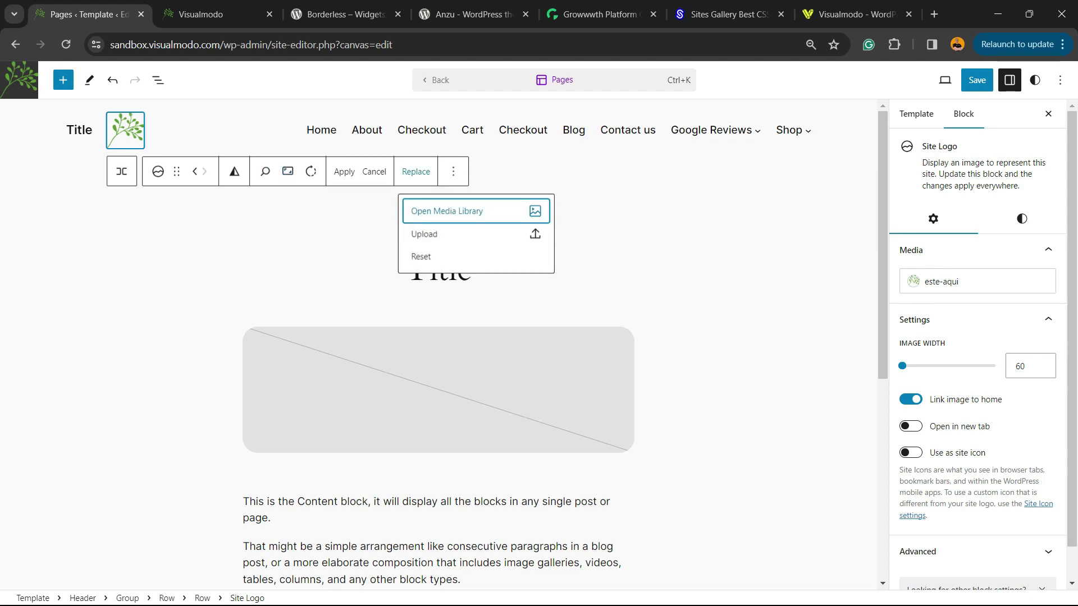
pyautogui.press('Down')
pyautogui.click(447, 209)
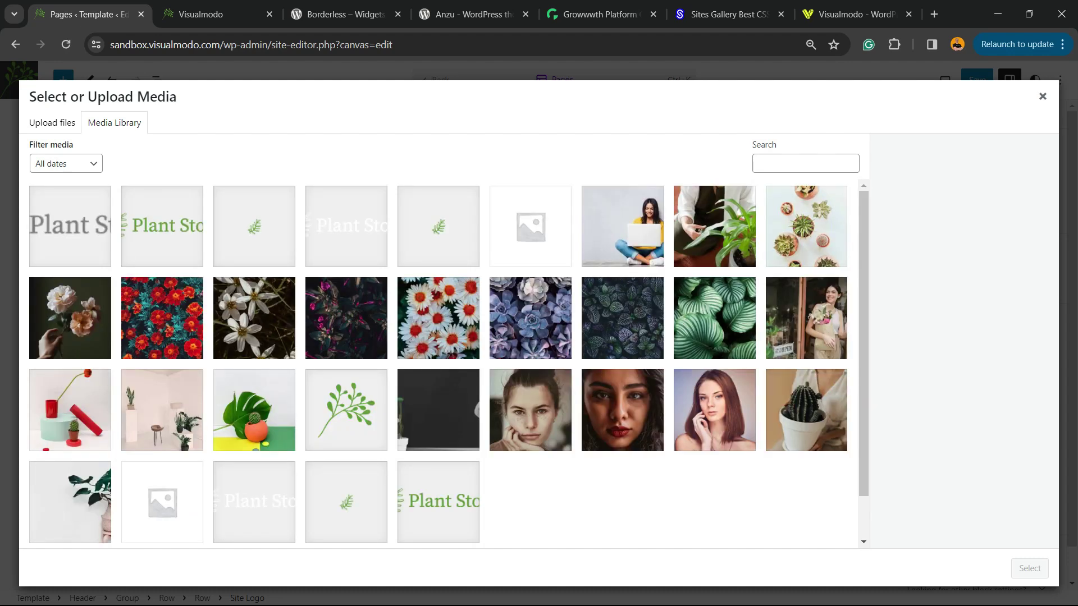
# Step: Set the green plant image este-aqui-5.png from the media library as the site logo
pyautogui.scroll(-1, 444, 360)
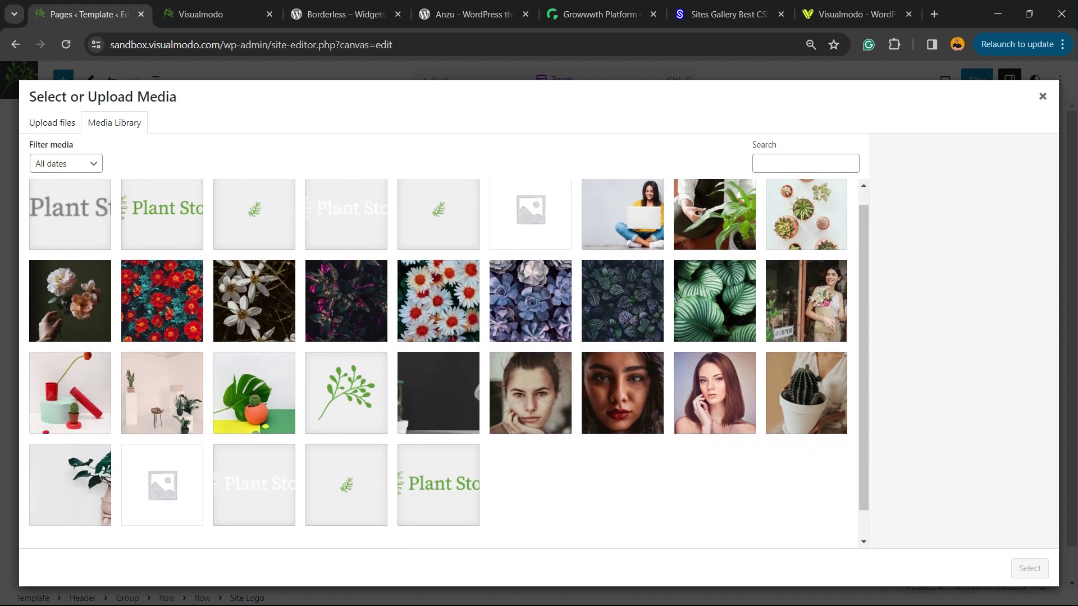
pyautogui.scroll(-1, 444, 360)
pyautogui.scroll(2, 443, 359)
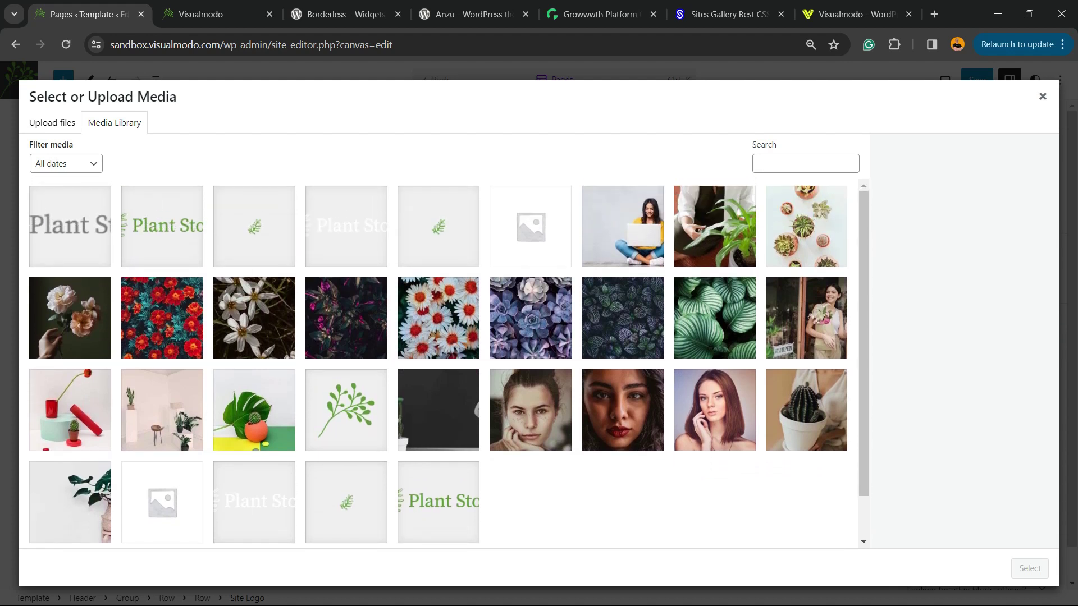
pyautogui.click(347, 410)
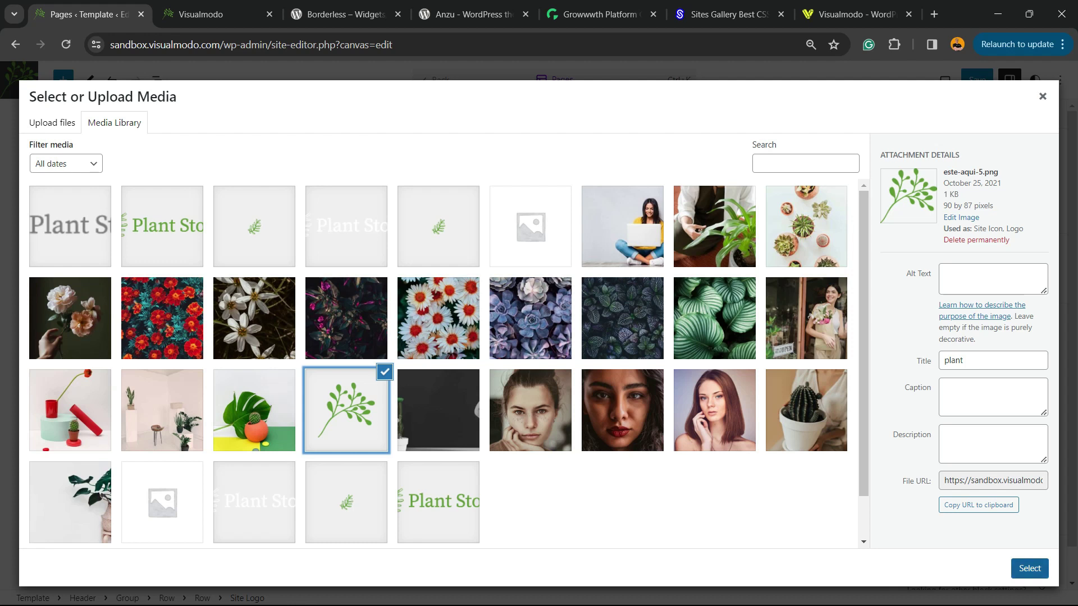
pyautogui.click(1030, 568)
pyautogui.press('Tab')
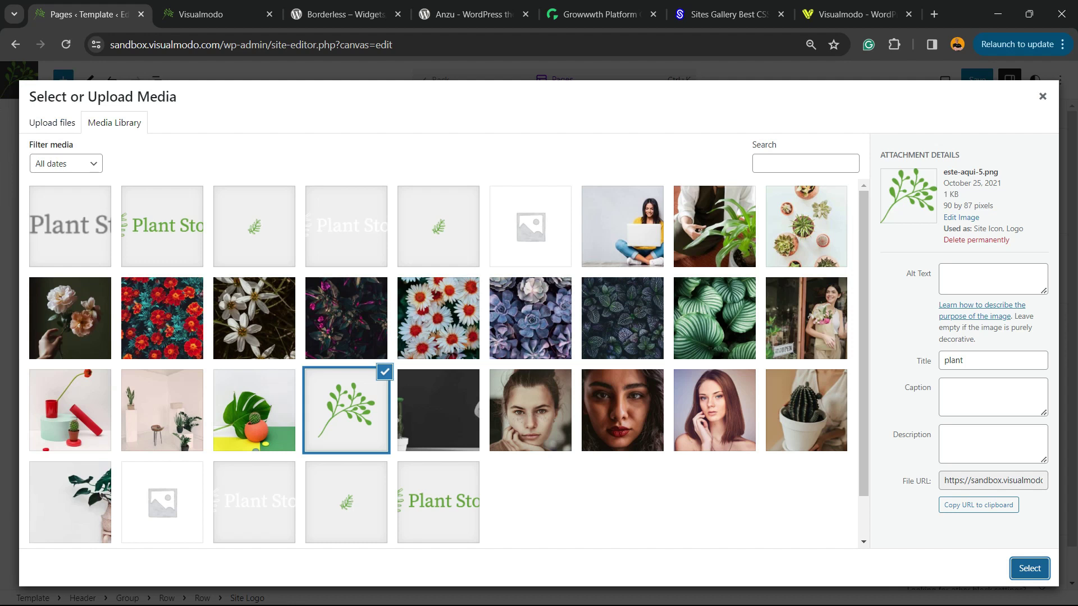
pyautogui.press('Return')
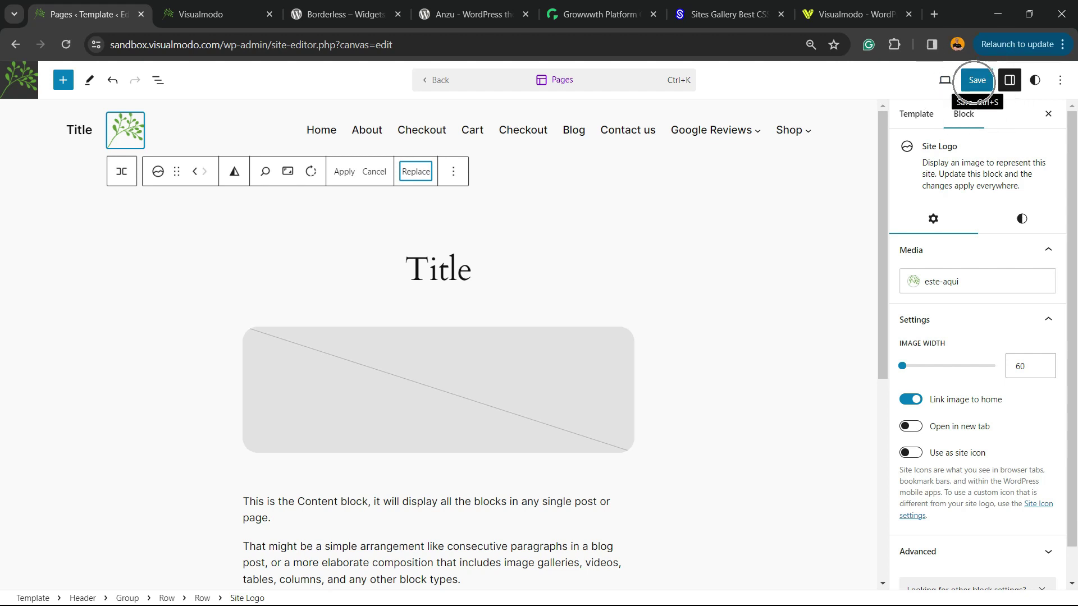
# Step: Save the site changes and reload the live home page to check the header
pyautogui.click(977, 79)
pyautogui.click(977, 80)
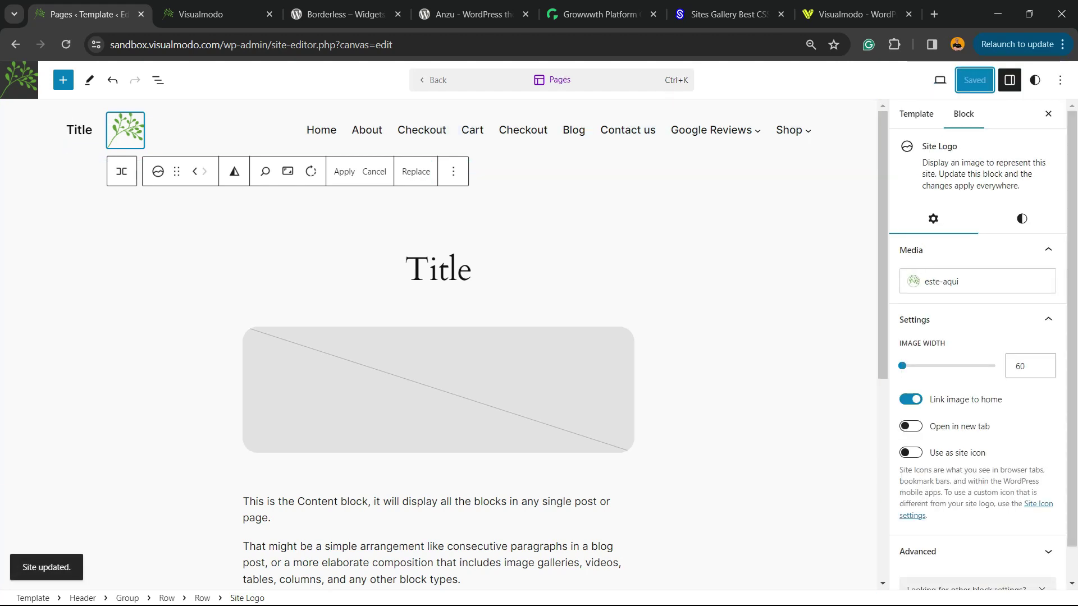
pyautogui.click(209, 14)
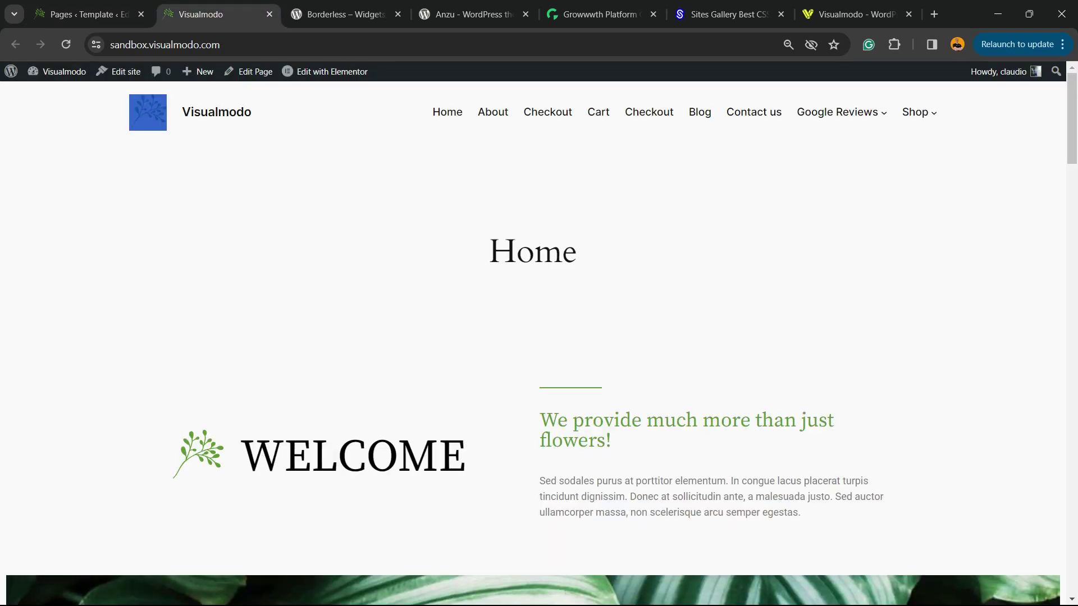
pyautogui.press('F5')
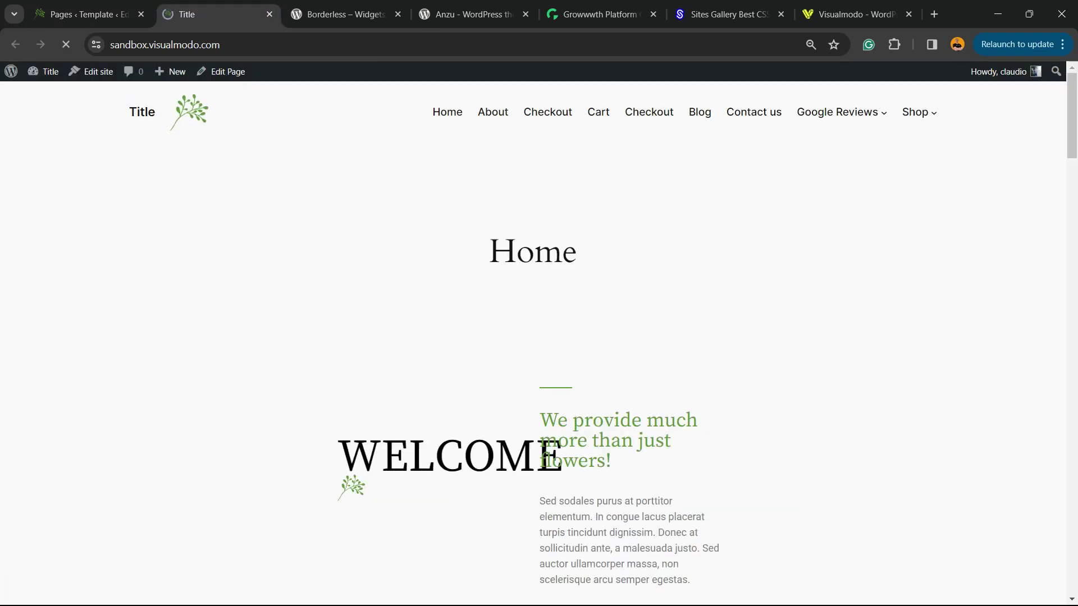
# Step: Return to the template editor, move the site logo back before the site title, and view the logo's aspect ratio options
pyautogui.click(84, 14)
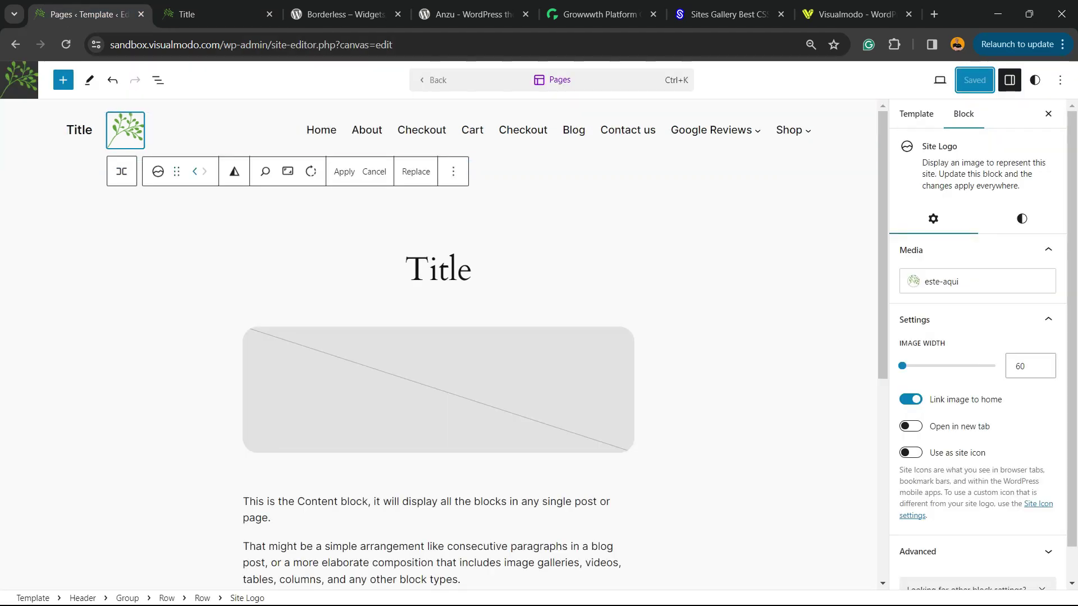
pyautogui.click(247, 172)
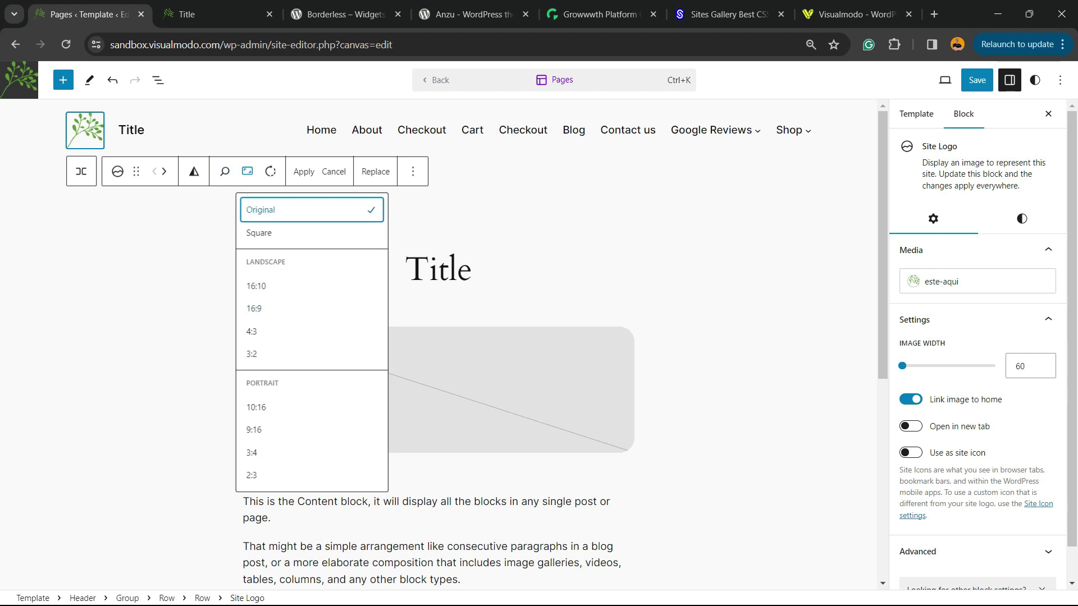
pyautogui.click(270, 171)
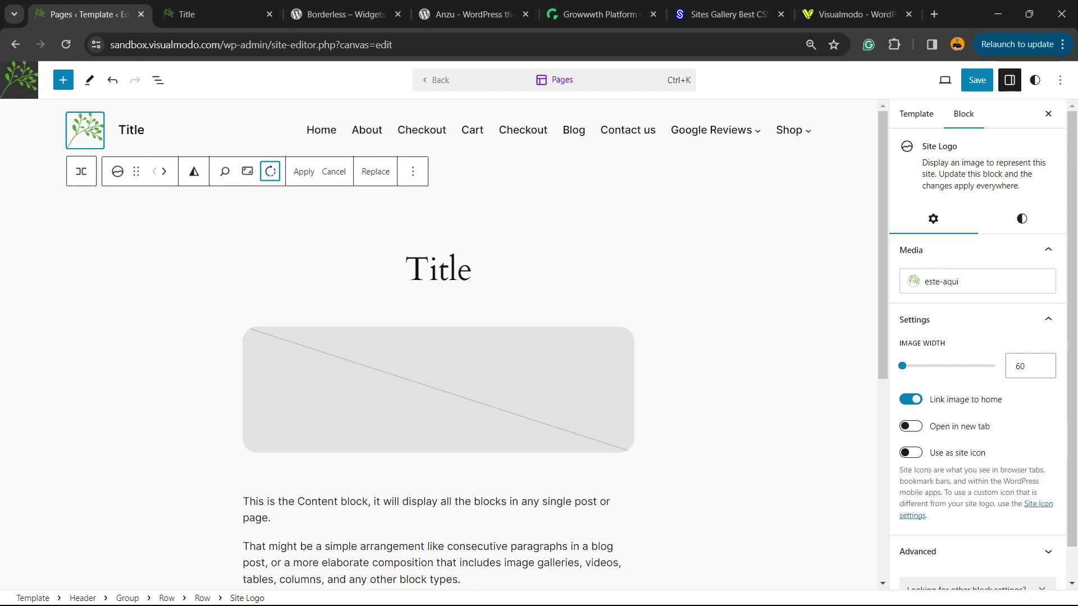
# Step: Try heading levels H1 and H6 on the header's site title and set it back to paragraph
pyautogui.doubleClick(132, 130)
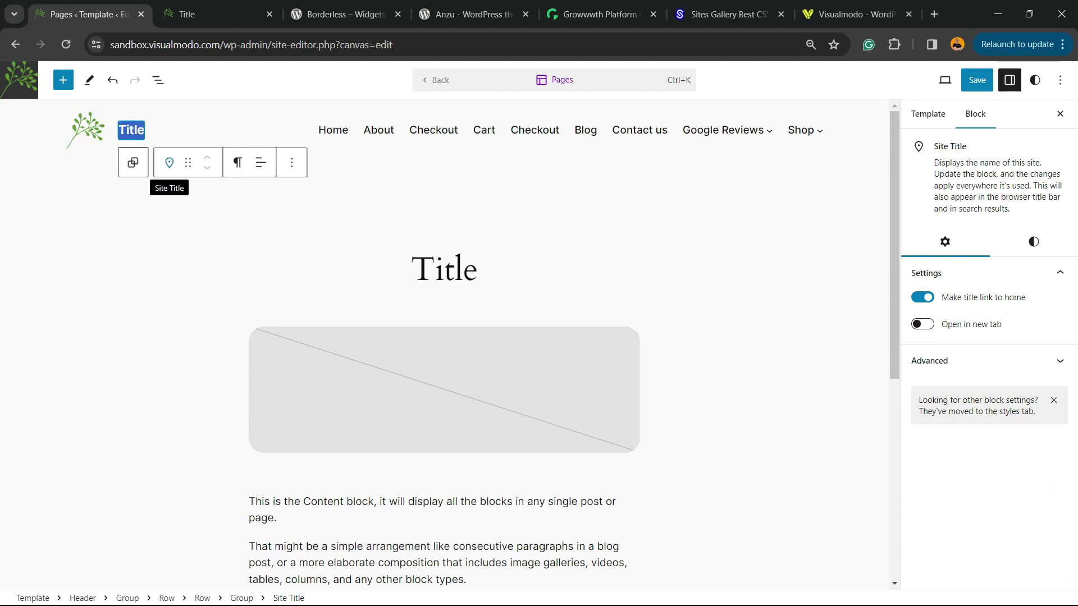
pyautogui.click(169, 162)
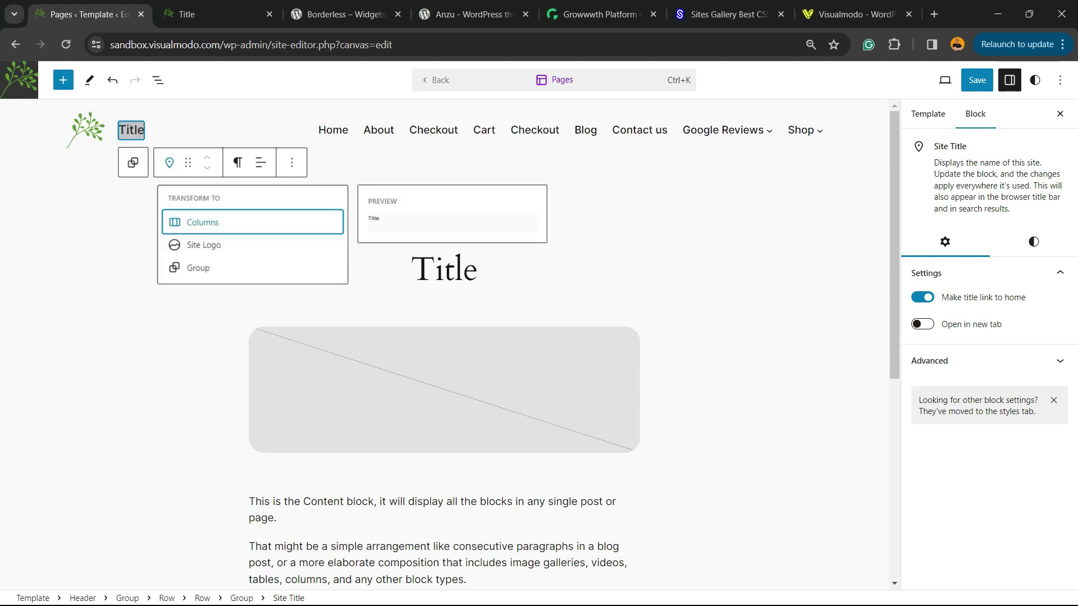
pyautogui.click(169, 162)
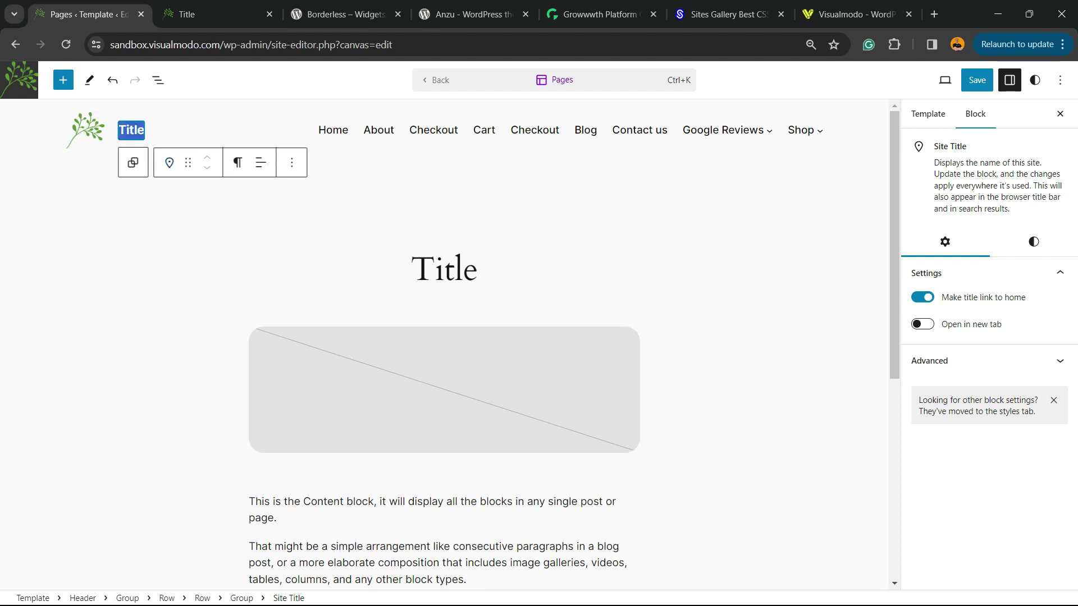
pyautogui.click(238, 162)
pyautogui.click(238, 162)
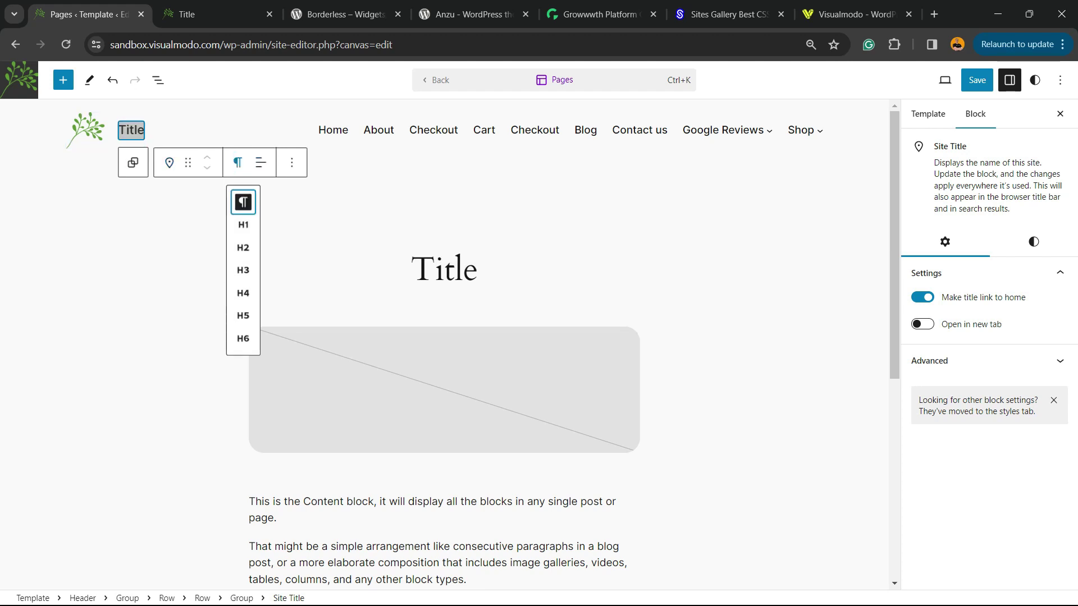
pyautogui.click(243, 225)
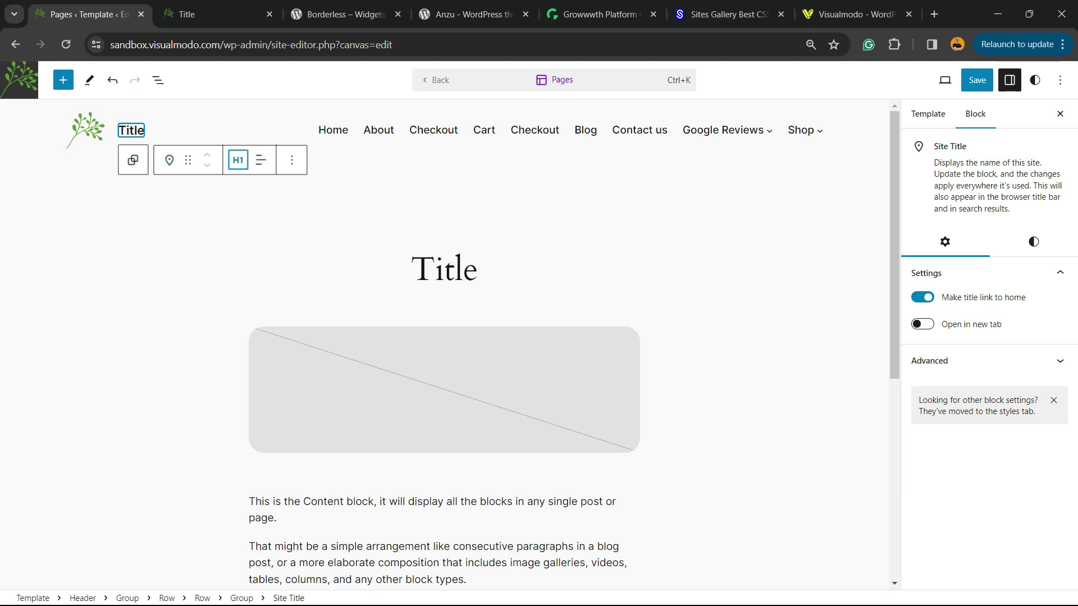
pyautogui.click(238, 161)
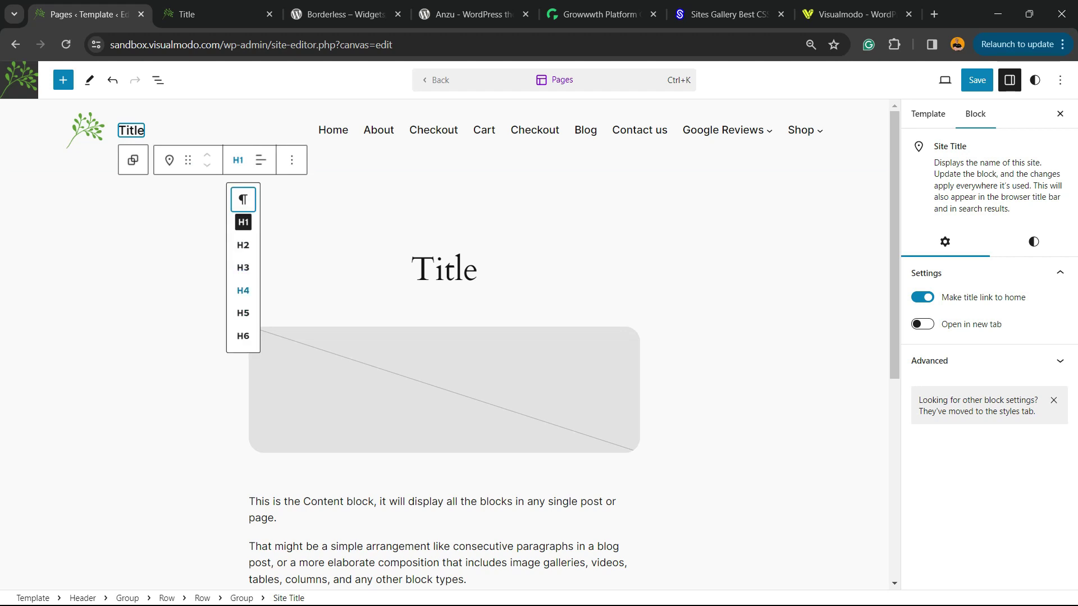
pyautogui.click(243, 337)
pyautogui.click(238, 161)
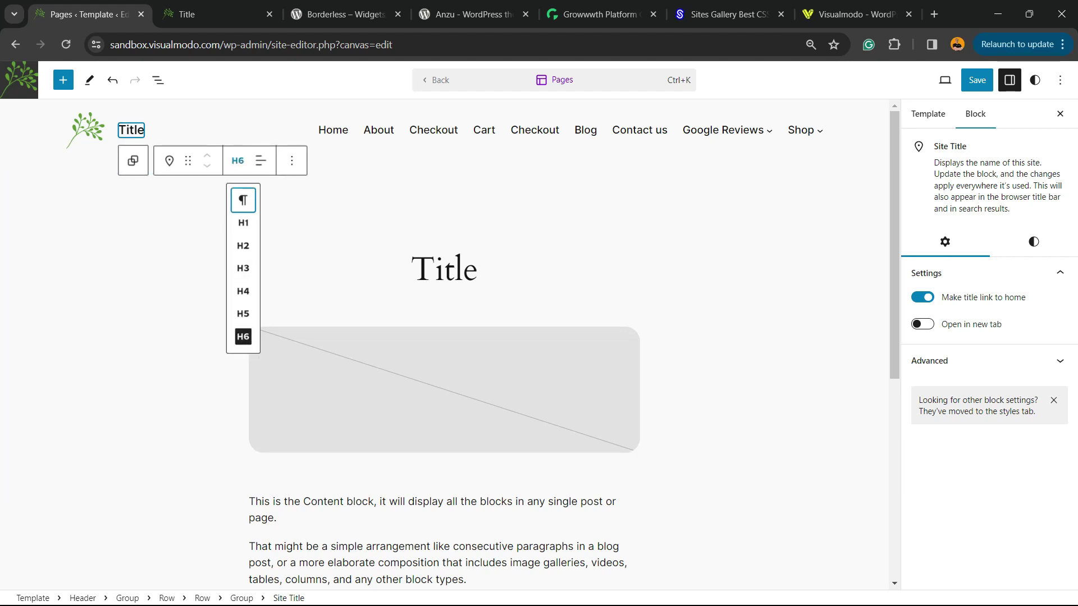
pyautogui.click(243, 200)
# Step: Change the header's site title to "Visualmodo" and save the site title and header changes
pyautogui.doubleClick(132, 130)
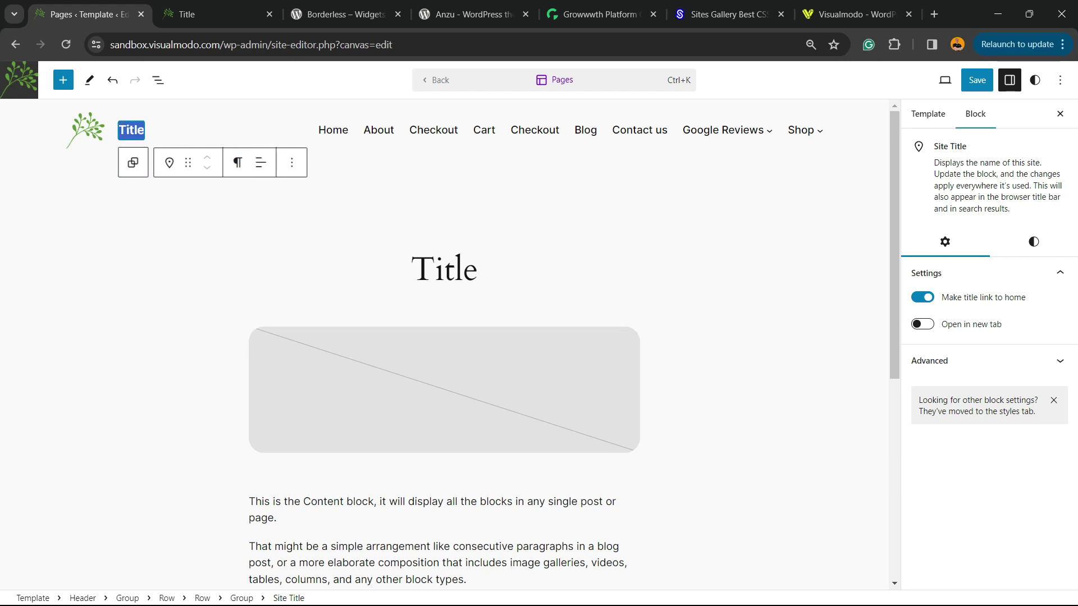
pyautogui.write('Visualmodo')
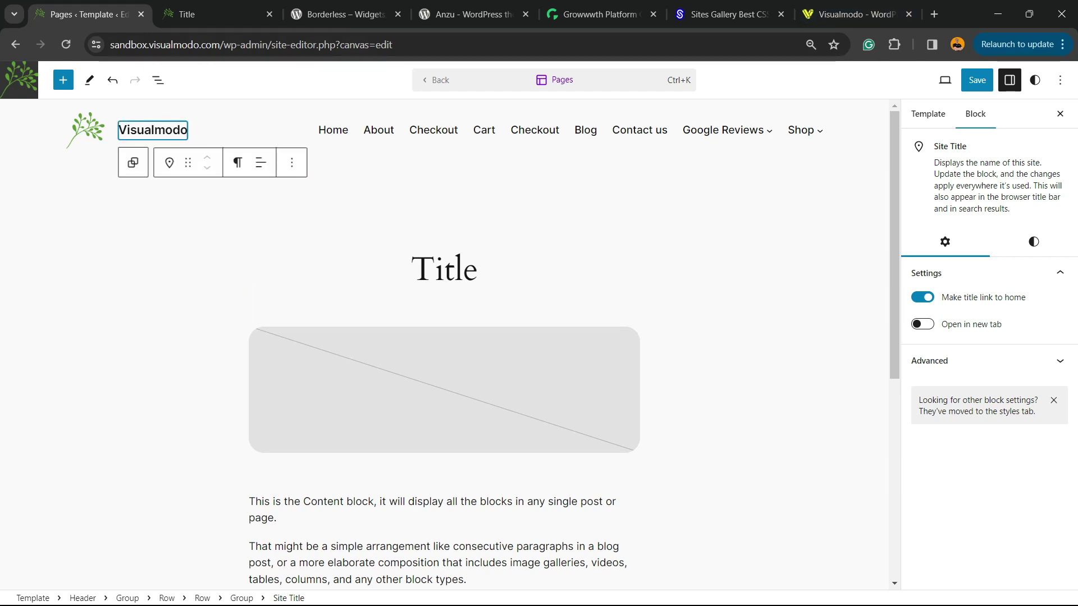
pyautogui.click(977, 81)
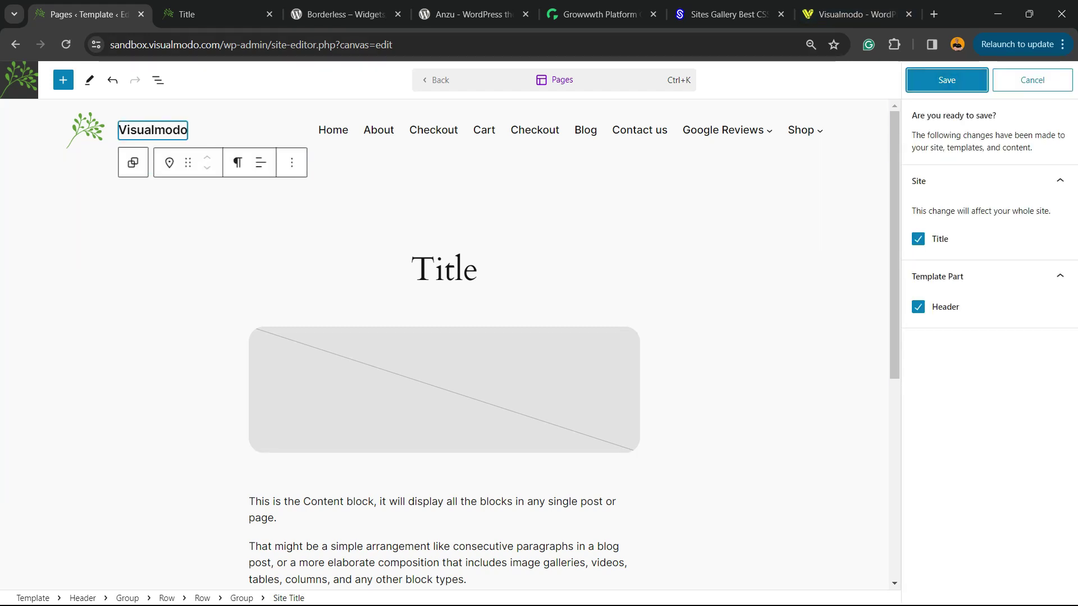
pyautogui.click(947, 80)
# Step: Enlarge the browser zoom and look over the site title's color and typography style options
pyautogui.hotkey('ctrl', '+')
pyautogui.hotkey('ctrl', '+')
pyautogui.hotkey('ctrl', '+')
pyautogui.hotkey('ctrl', '+')
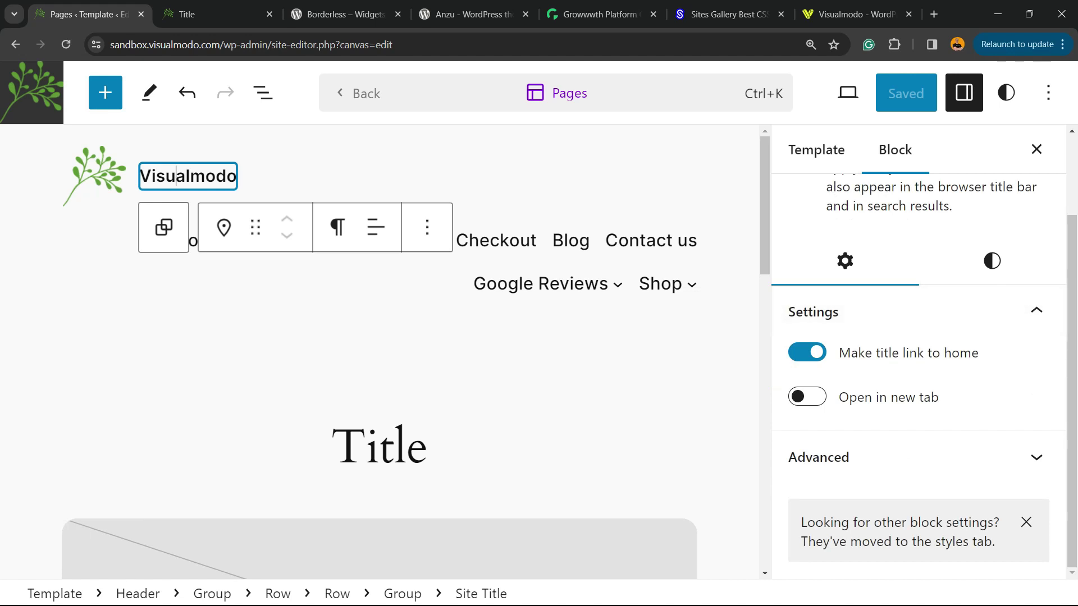
pyautogui.click(992, 261)
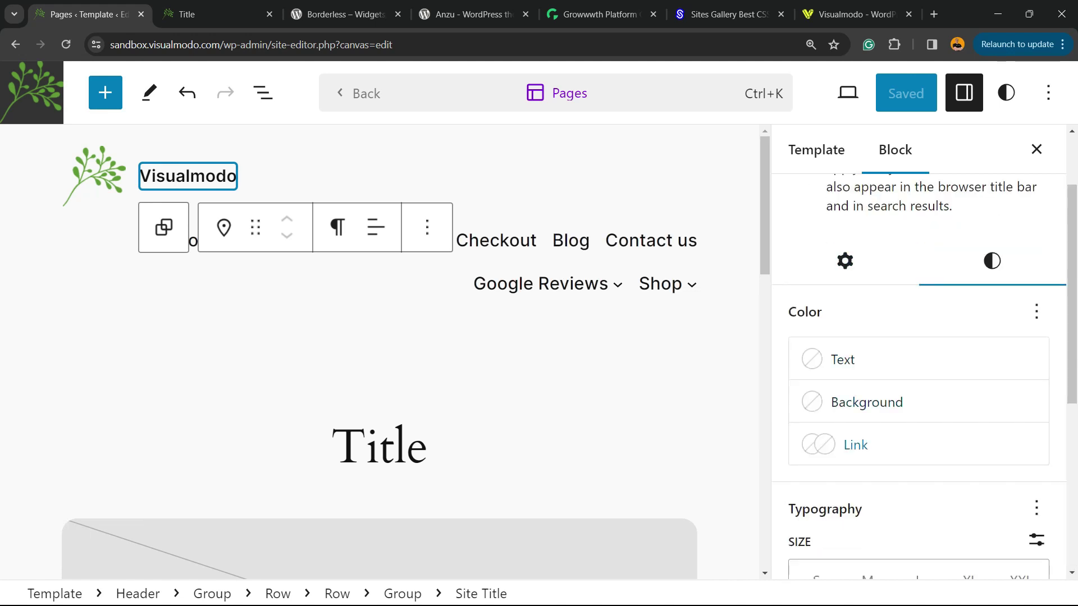
pyautogui.click(844, 260)
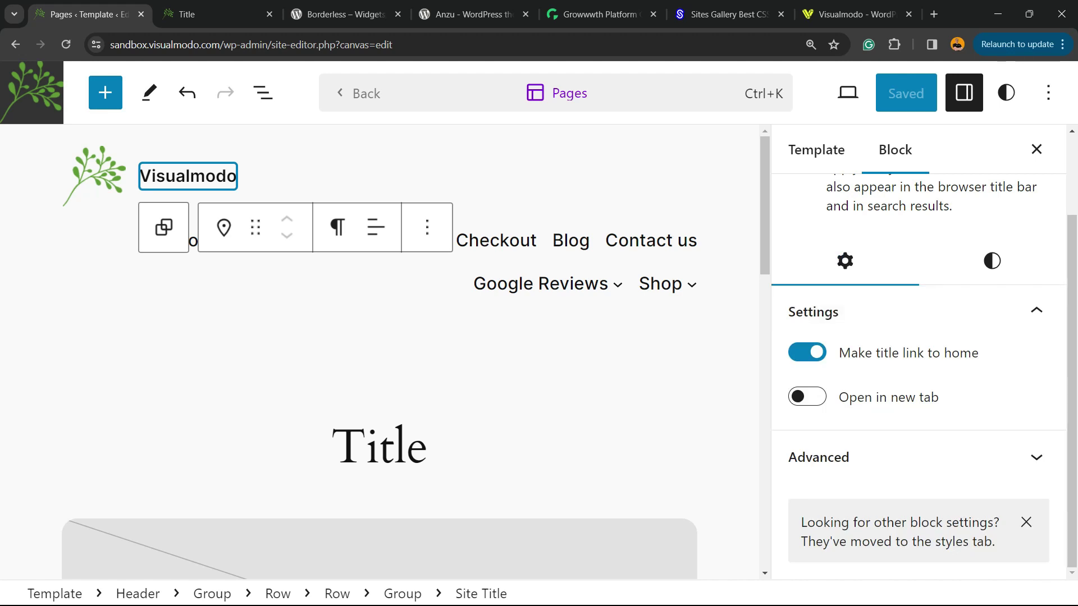
# Step: Turn the site title's open-in-new-tab option on and off again and view its advanced settings
pyautogui.click(807, 397)
pyautogui.click(808, 397)
pyautogui.click(818, 457)
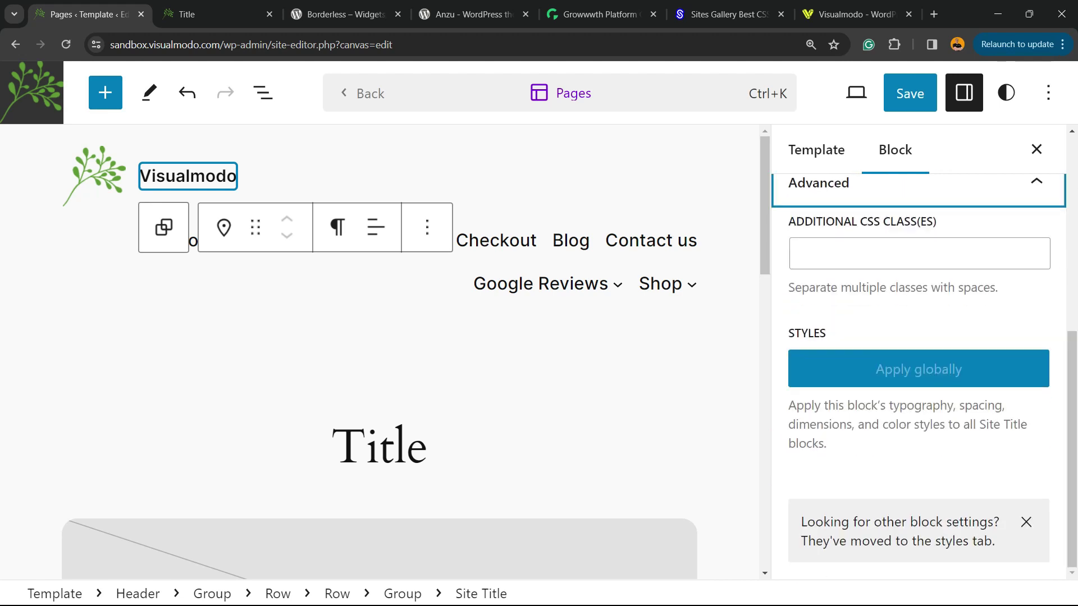
pyautogui.click(919, 253)
pyautogui.click(919, 312)
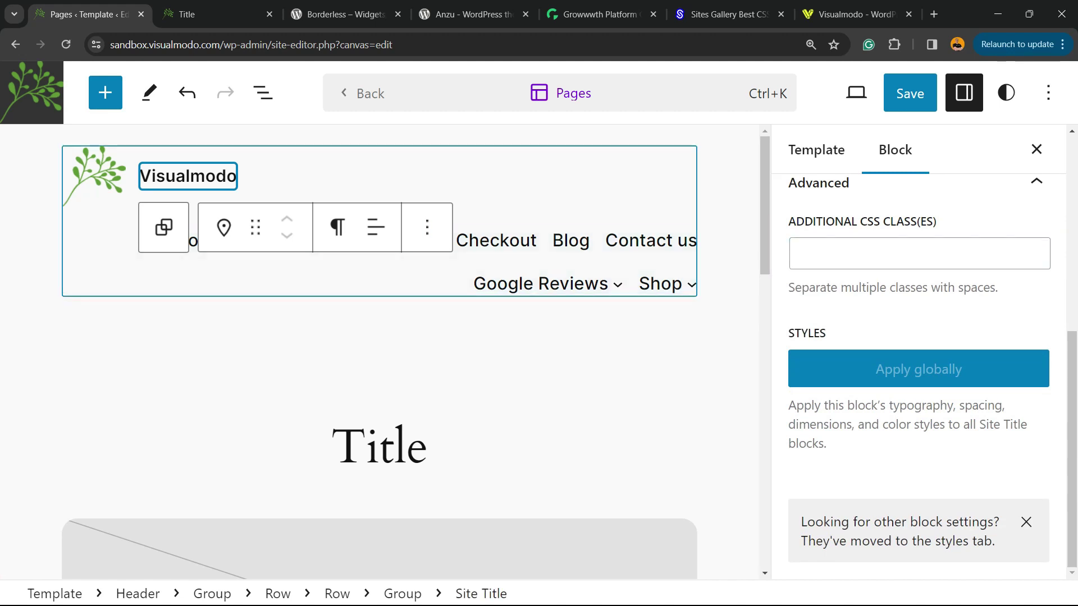
# Step: Set the header site logo's image width to 69
pyautogui.click(94, 177)
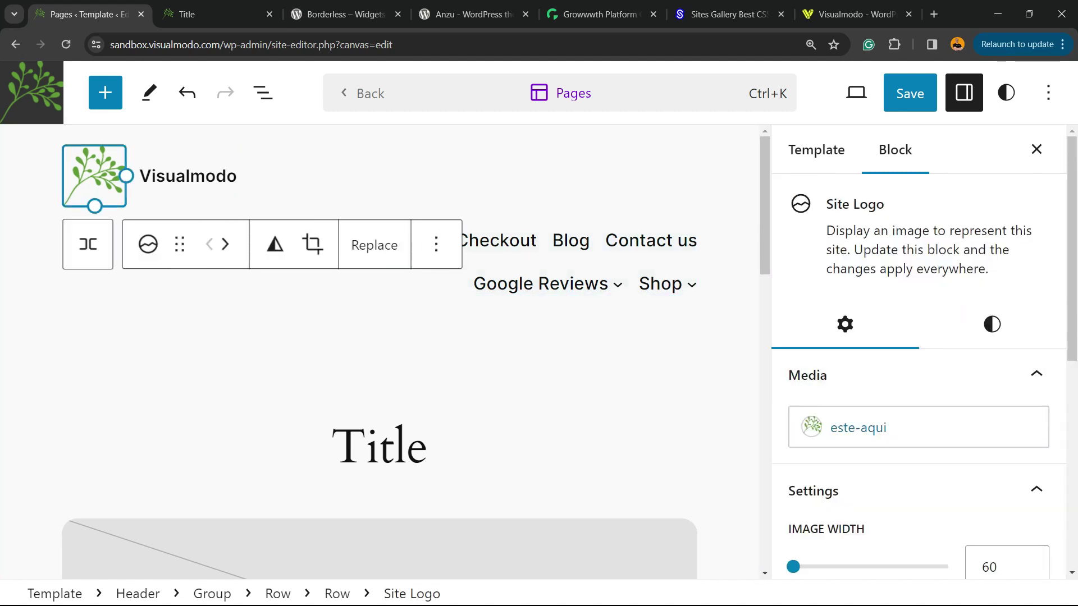
pyautogui.scroll(-2, 918, 422)
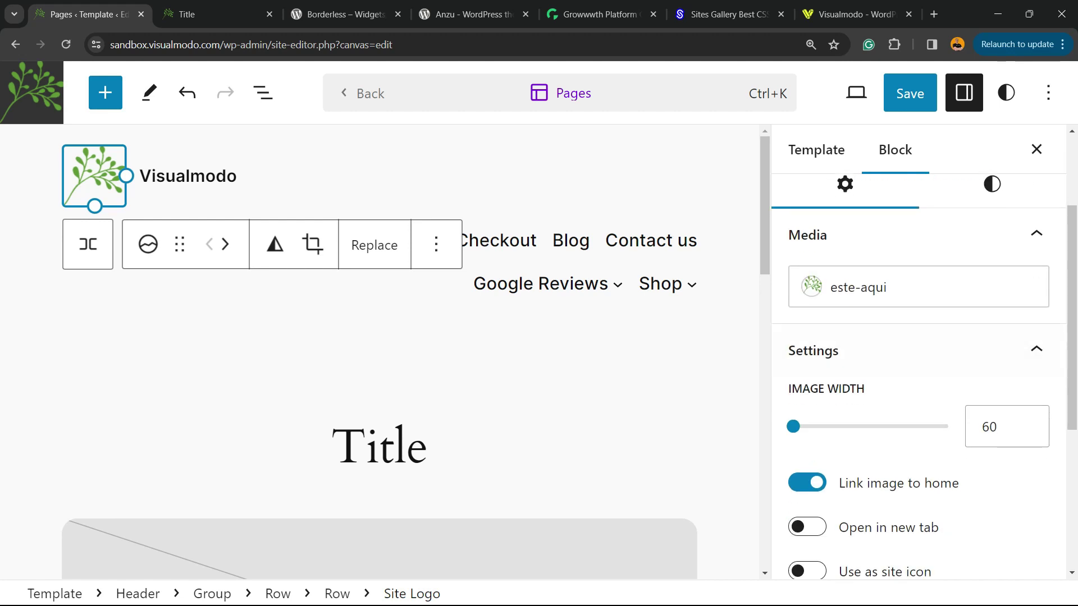
pyautogui.moveTo(792, 427)
pyautogui.mouseDown()
pyautogui.moveTo(818, 427)
pyautogui.moveTo(793, 426)
pyautogui.mouseUp()
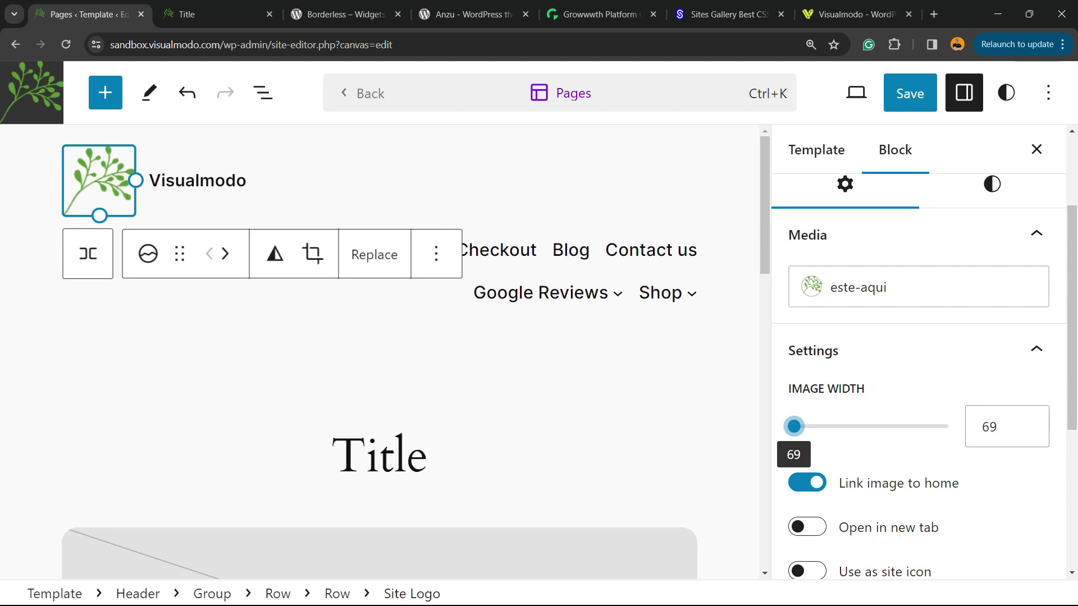
# Step: Try using the site logo as the site icon and leave the option switched off
pyautogui.scroll(-3, 918, 359)
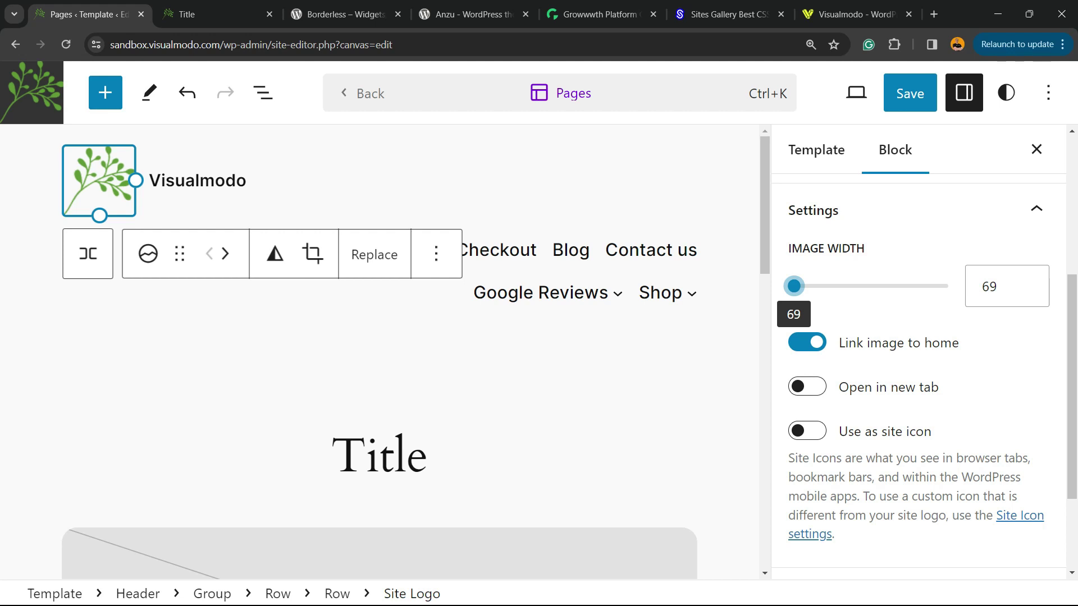
pyautogui.click(807, 431)
pyautogui.click(807, 431)
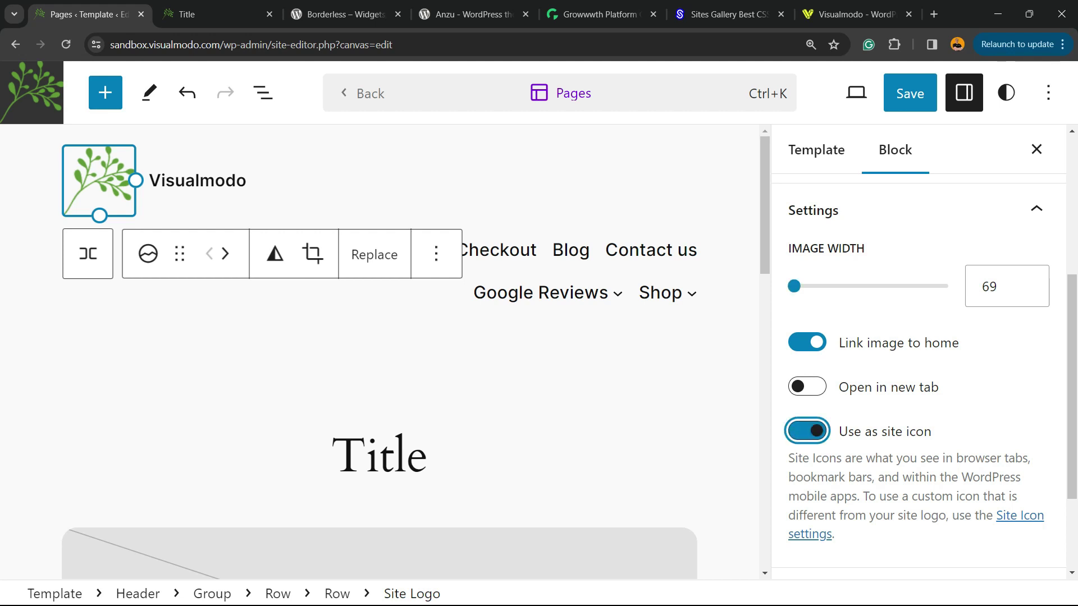
pyautogui.press('space')
pyautogui.press('space')
pyautogui.press('space')
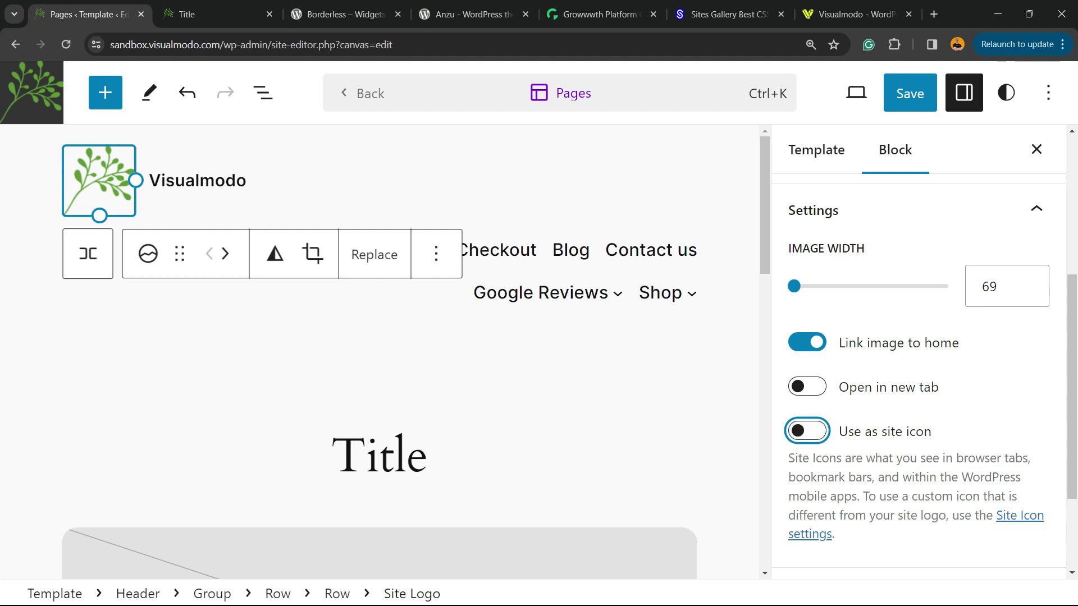
pyautogui.press('space')
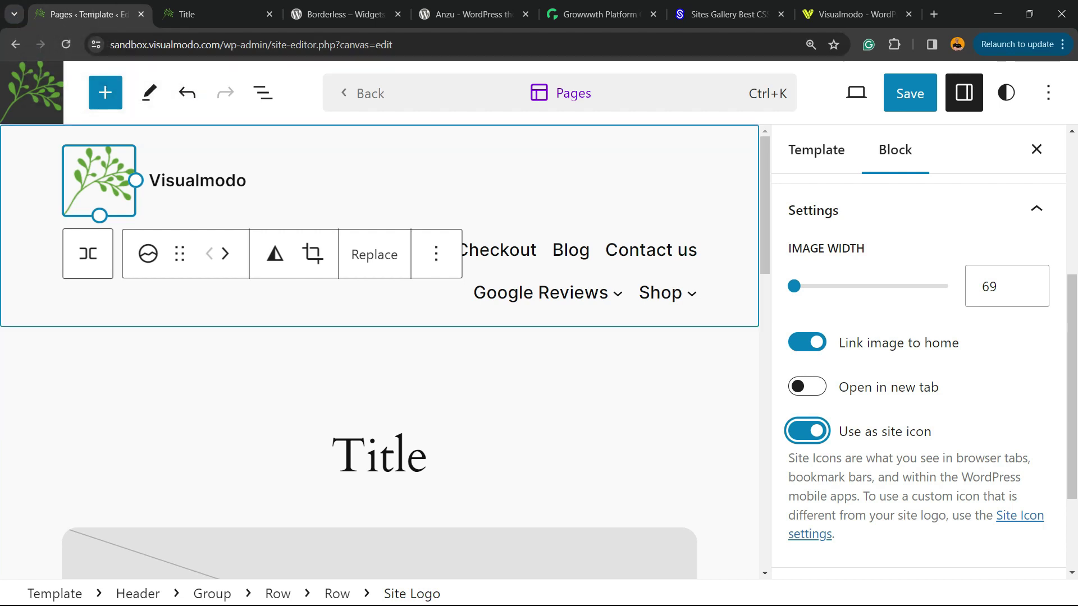
pyautogui.press('space')
# Step: Open the site logo's style settings to view its styles, filters and dimensions
pyautogui.scroll(2, 898, 239)
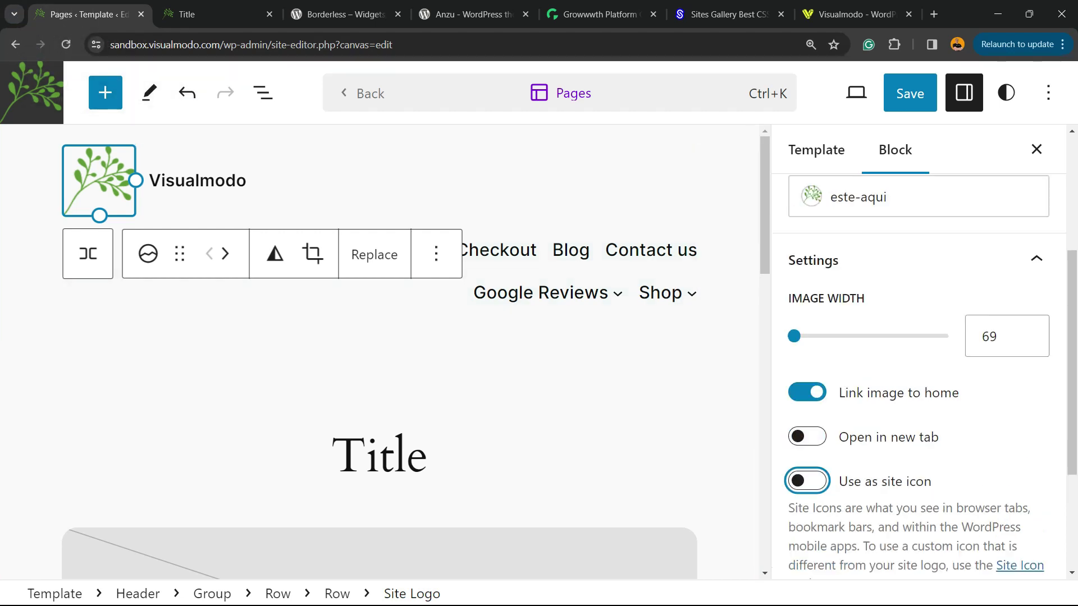
pyautogui.click(898, 287)
pyautogui.click(991, 184)
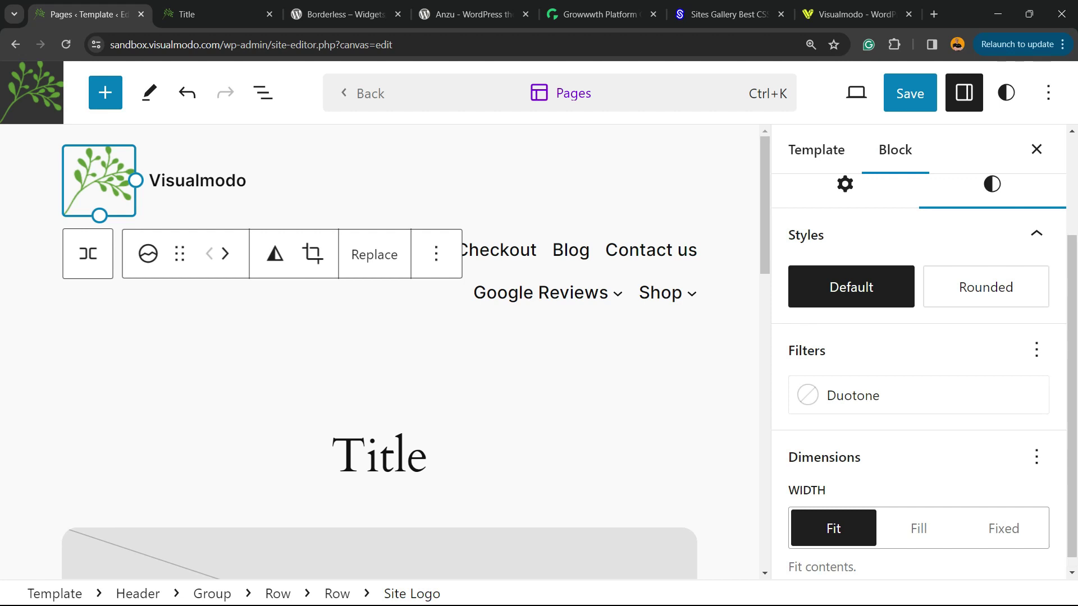
# Step: Try the Rounded style on the site logo and switch it back to Default
pyautogui.scroll(3, 918, 370)
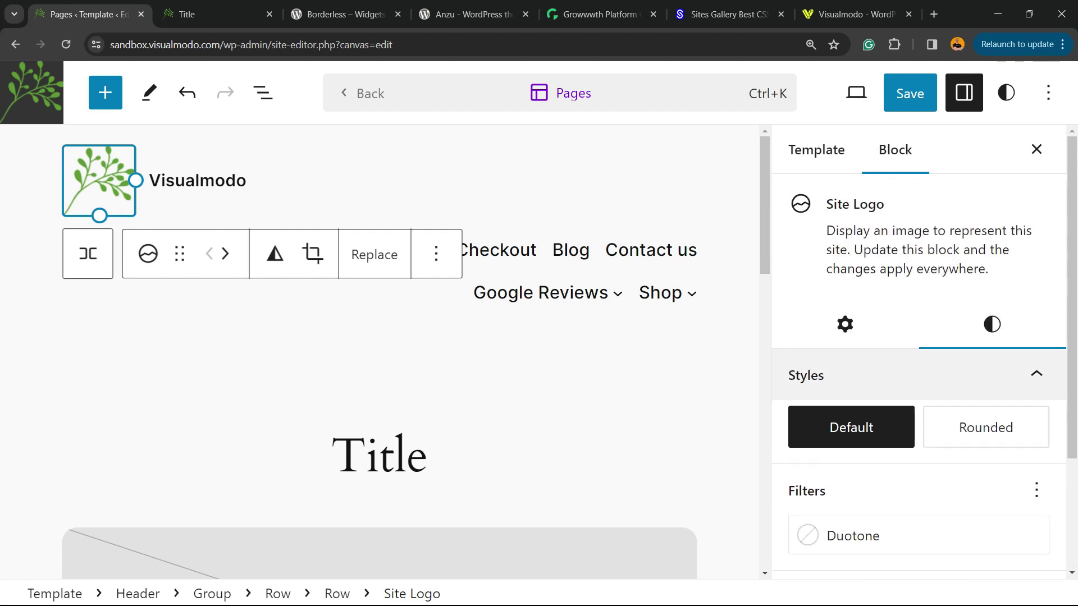
pyautogui.scroll(-3, 918, 371)
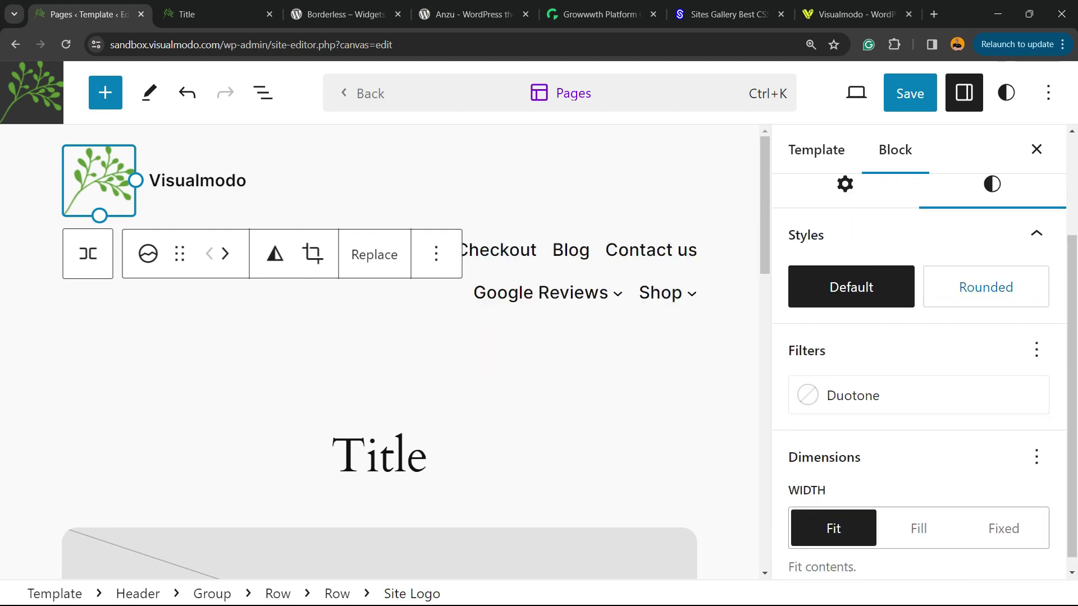
pyautogui.click(986, 287)
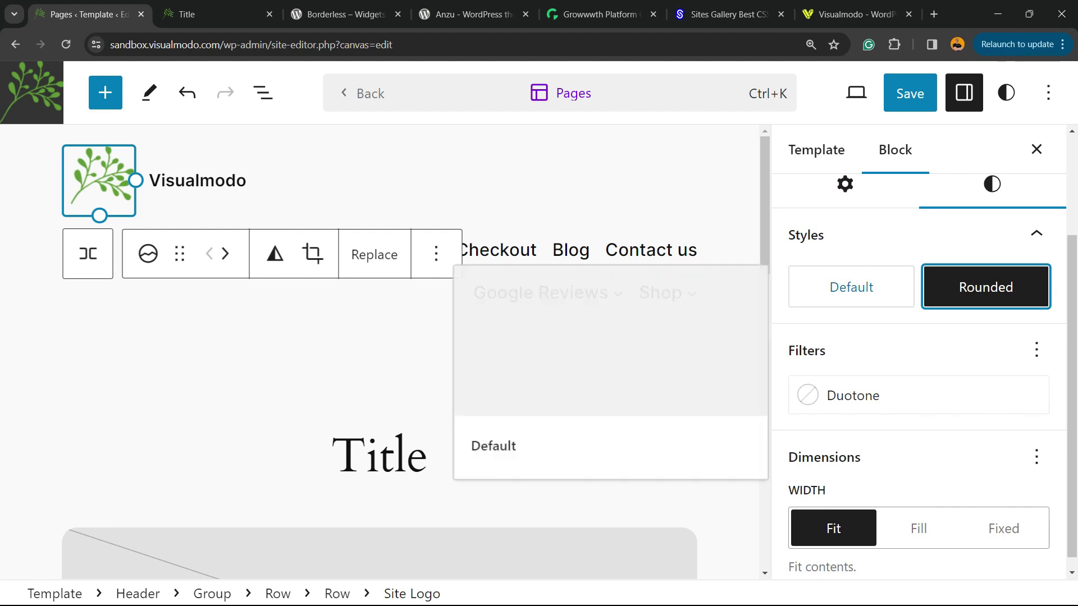
pyautogui.click(851, 287)
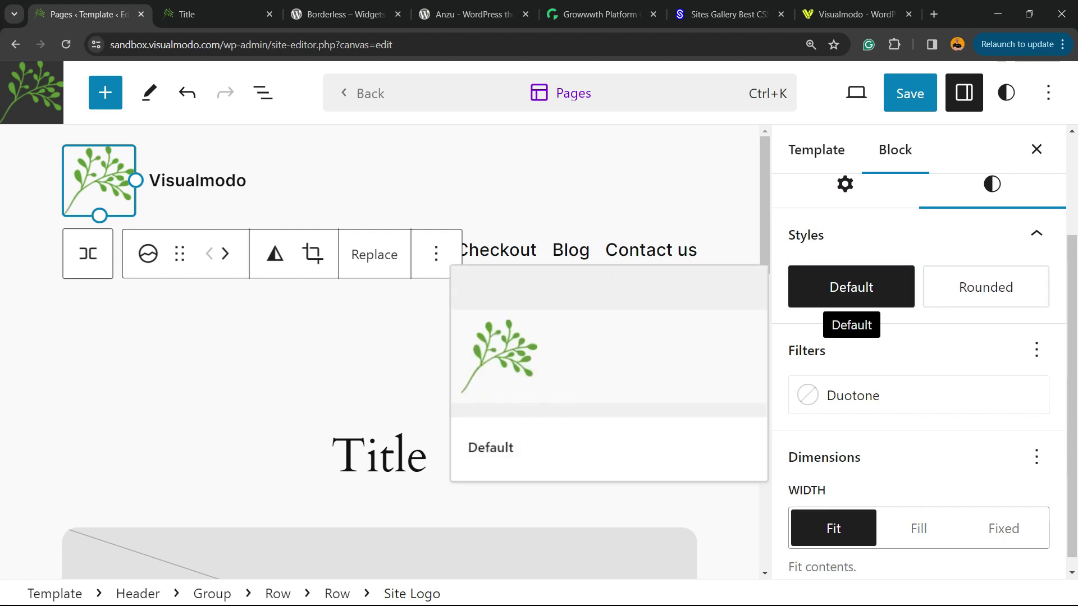
pyautogui.click(851, 287)
# Step: Open the save review for the changes to the site icon and the Header template part
pyautogui.scroll(3, 851, 287)
pyautogui.hotkey('ctrl', '-')
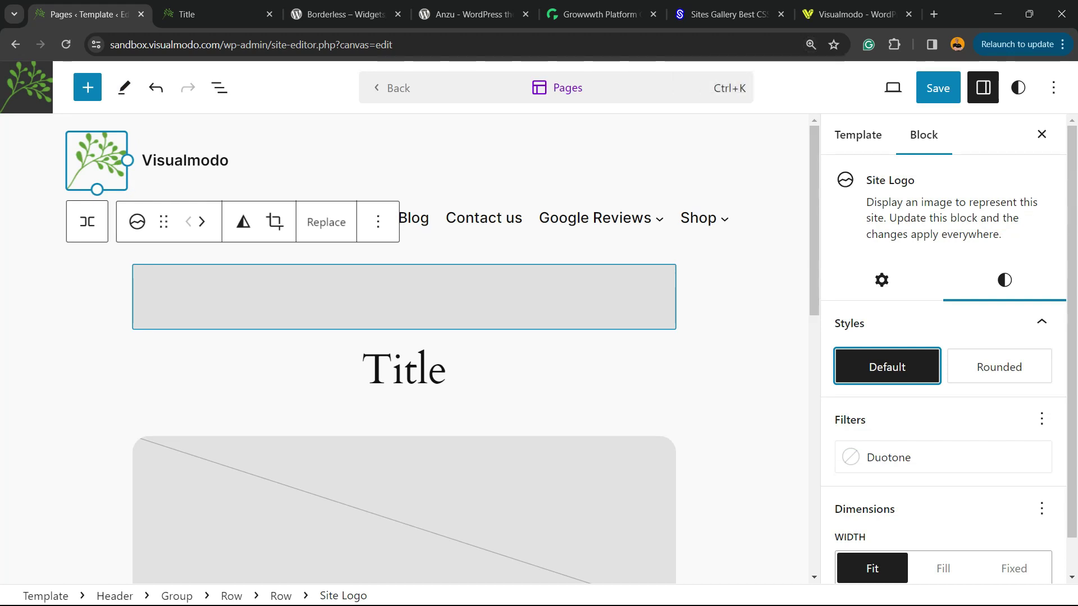
pyautogui.hotkey('ctrl', '-')
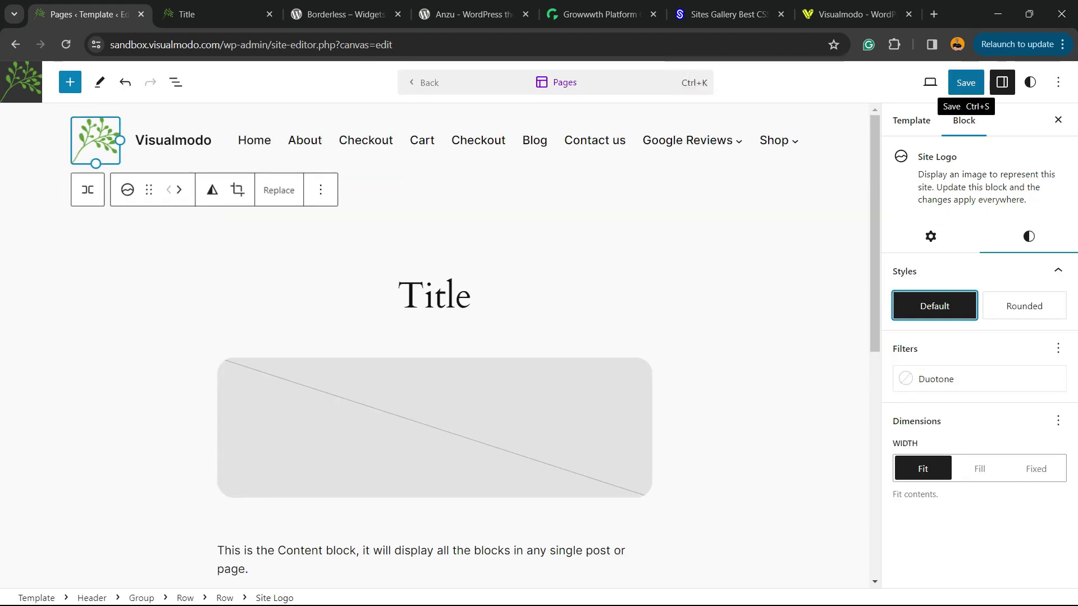
pyautogui.click(965, 83)
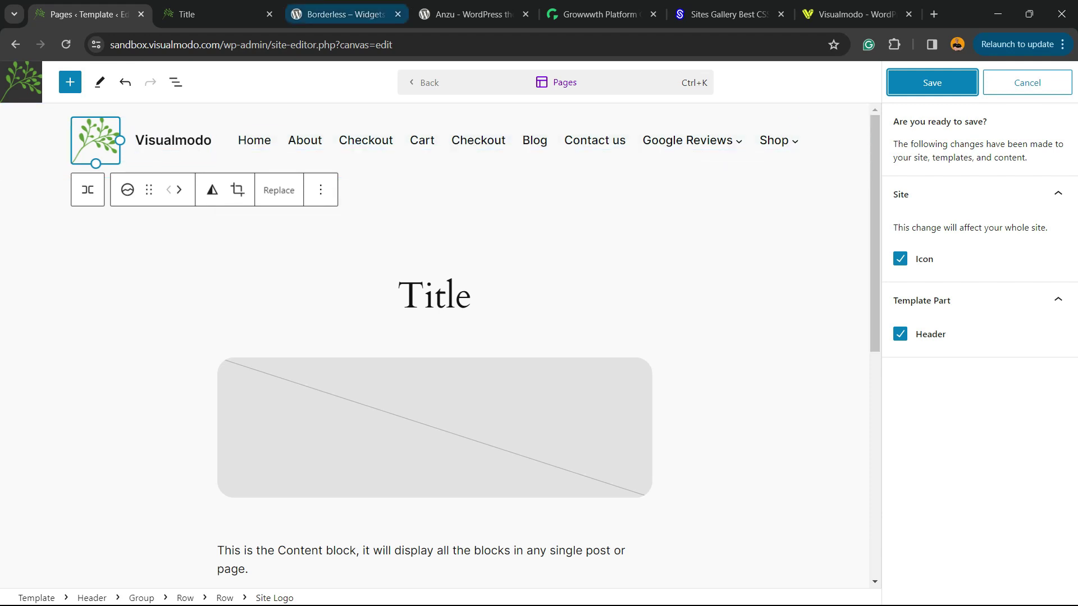
# Step: Switch to the WordPress.org pages and view the Borderless plugin and the Anzu theme
pyautogui.click(217, 15)
pyautogui.click(345, 15)
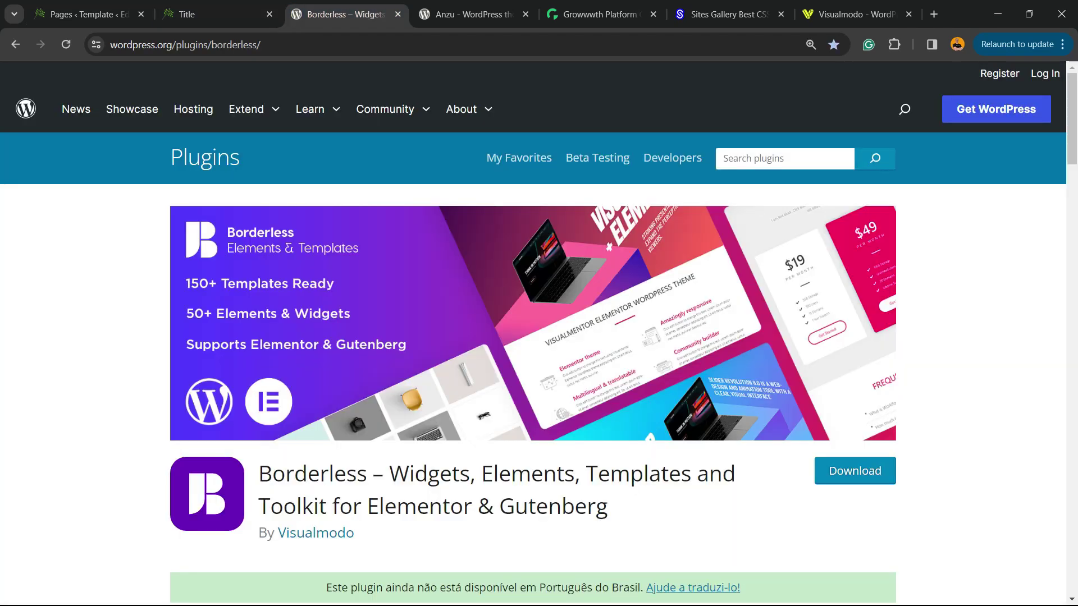
pyautogui.tripleClick(449, 490)
pyautogui.doubleClick(430, 474)
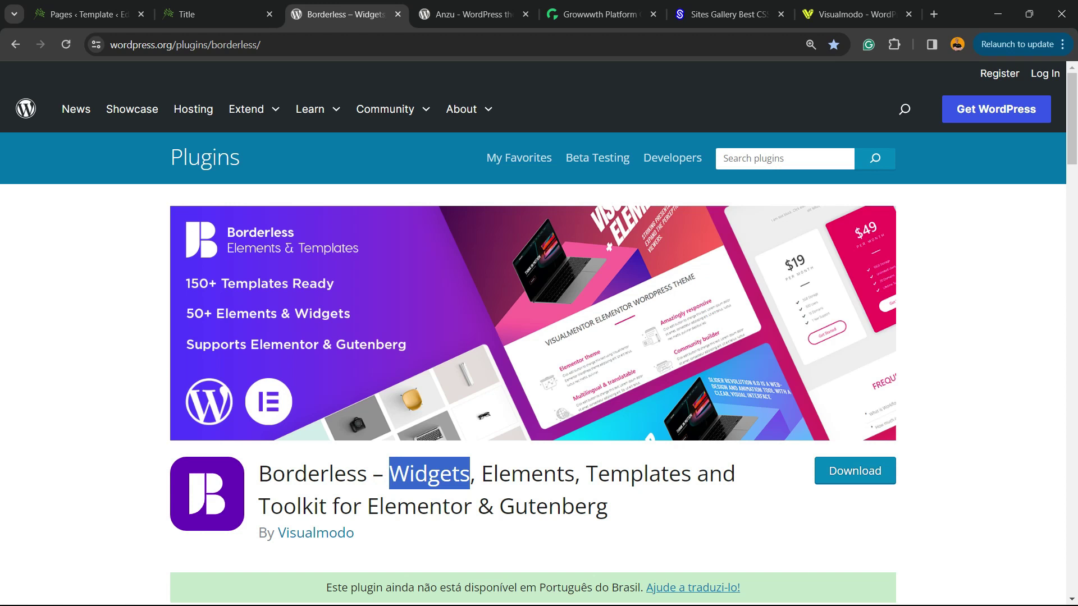
pyautogui.hotkey('ctrl', 'Tab')
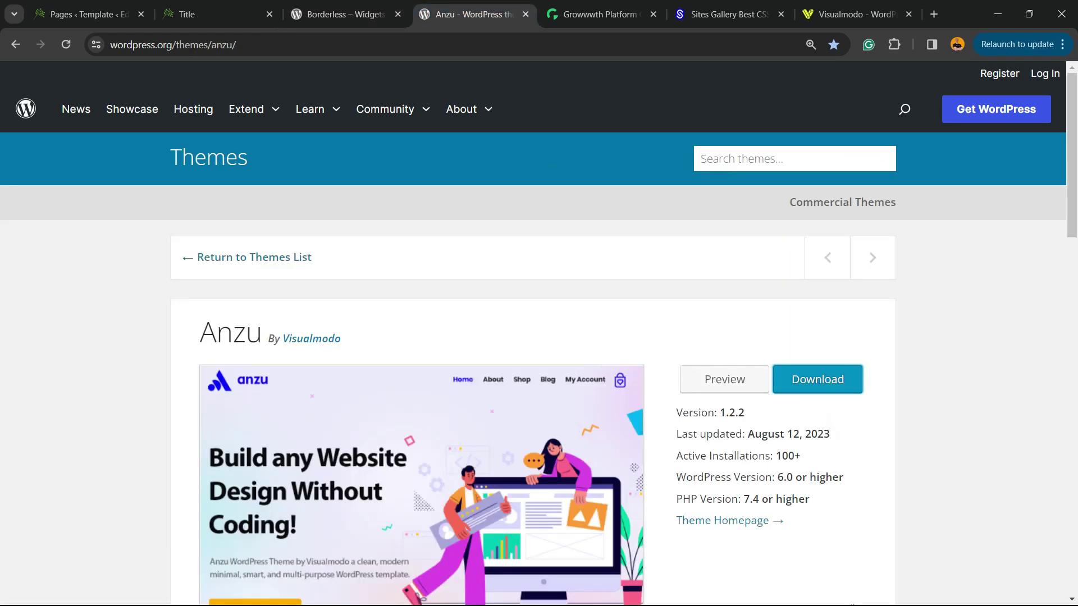
pyautogui.tripleClick(230, 332)
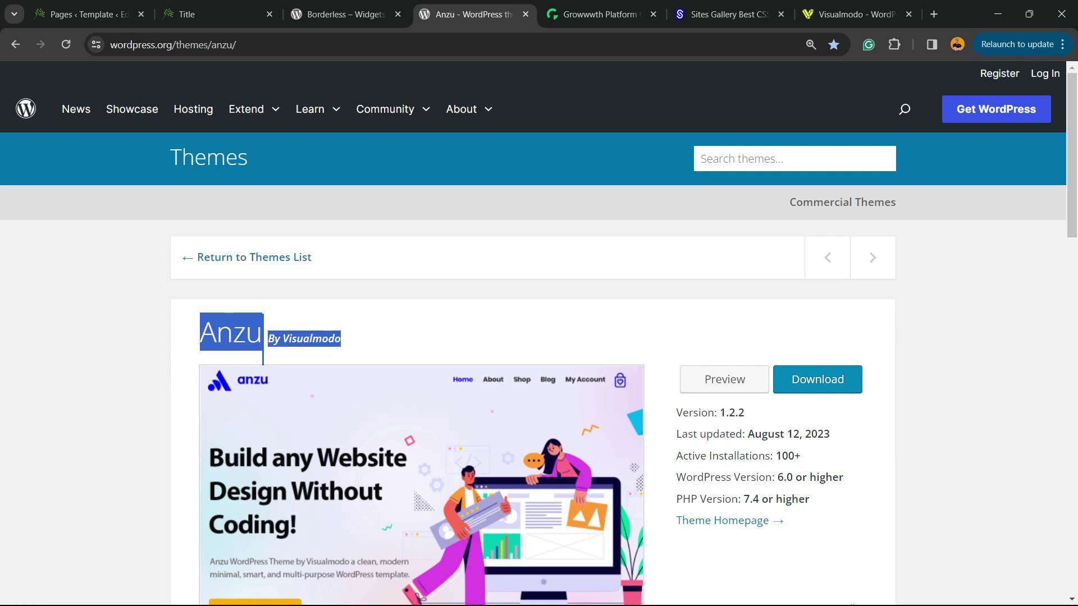
# Step: View the Growwwth platform's homepage and browse its guest post website listings
pyautogui.hotkey('ctrl', 'Tab')
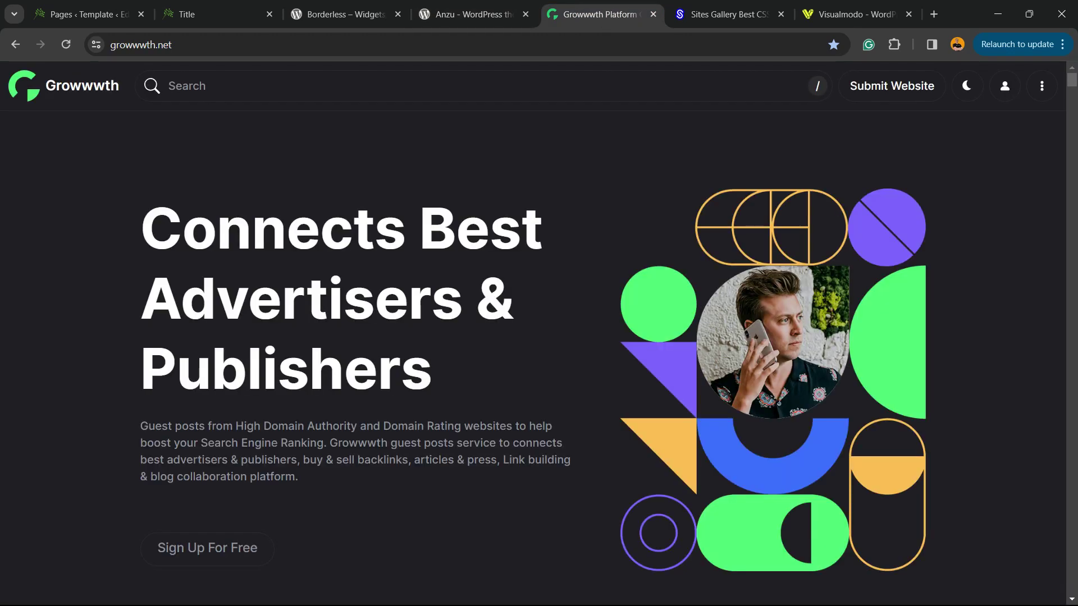
pyautogui.tripleClick(199, 233)
pyautogui.scroll(-5, 533, 360)
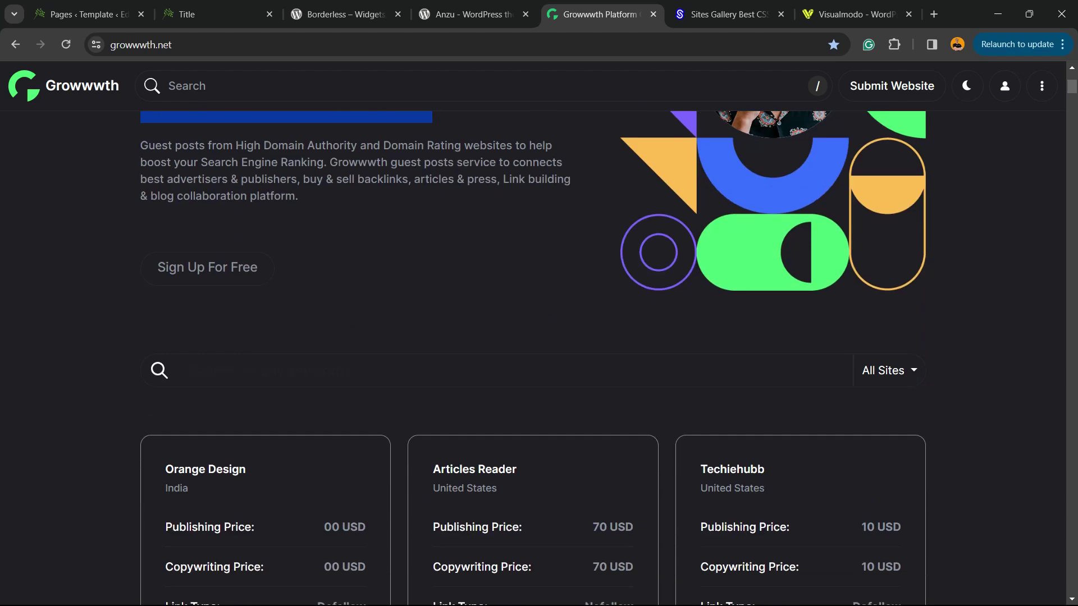
pyautogui.scroll(-5, 533, 359)
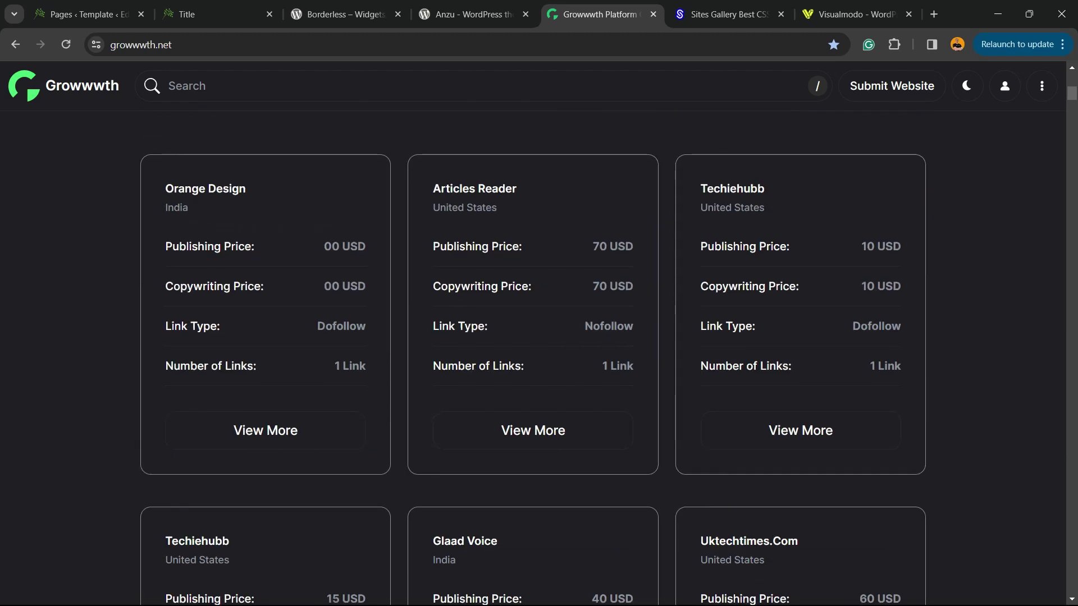
pyautogui.scroll(-10, 533, 359)
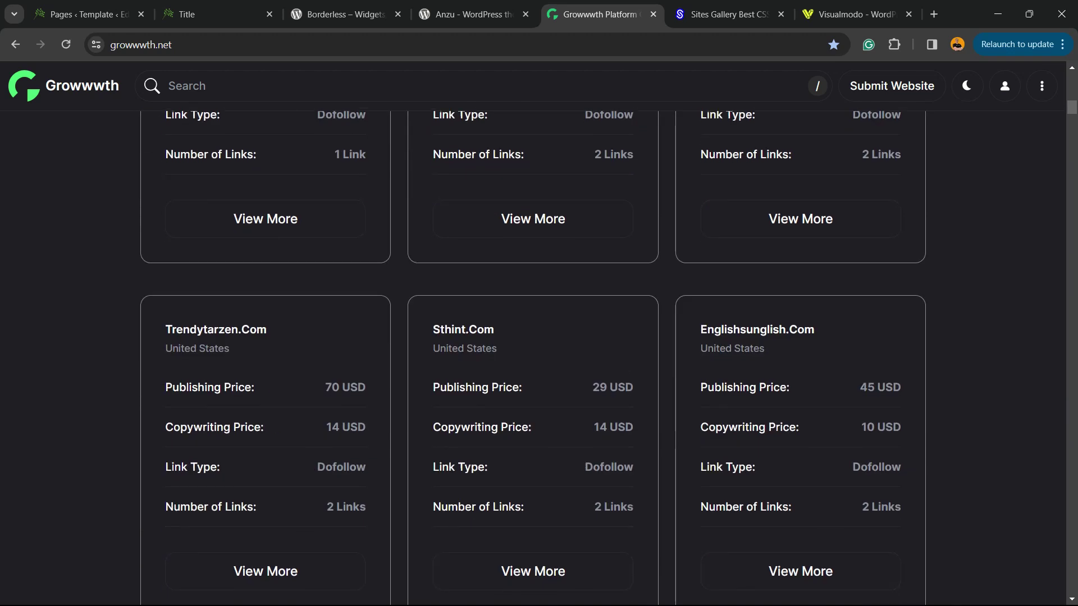
pyautogui.scroll(-5, 533, 359)
# Step: Browse the Sites Gallery homepage through its showcased website designs to the awards information
pyautogui.hotkey('ctrl', 'Tab')
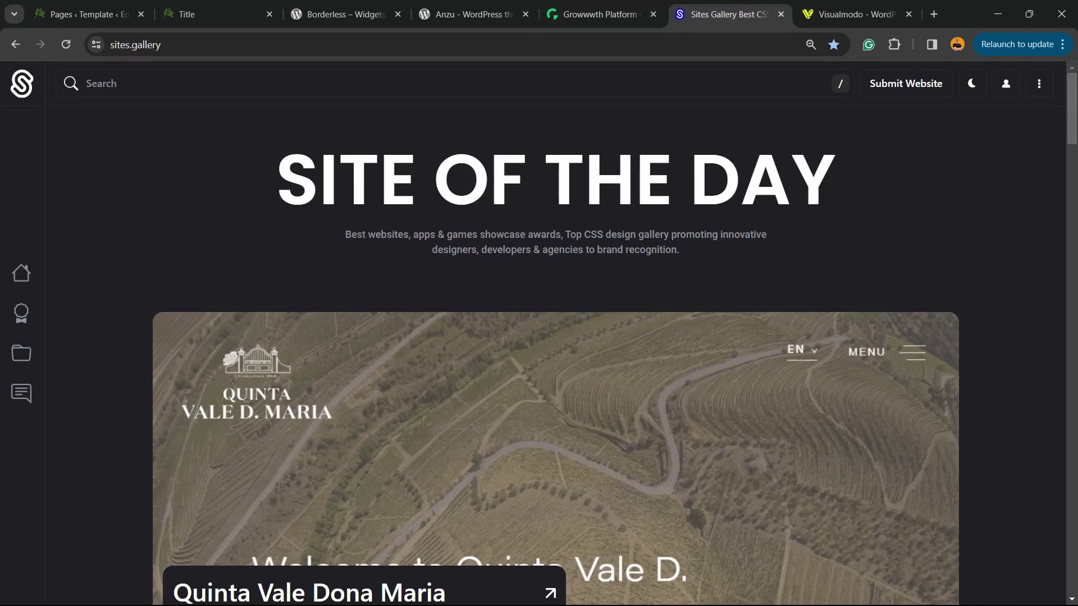
pyautogui.scroll(-12, 555, 359)
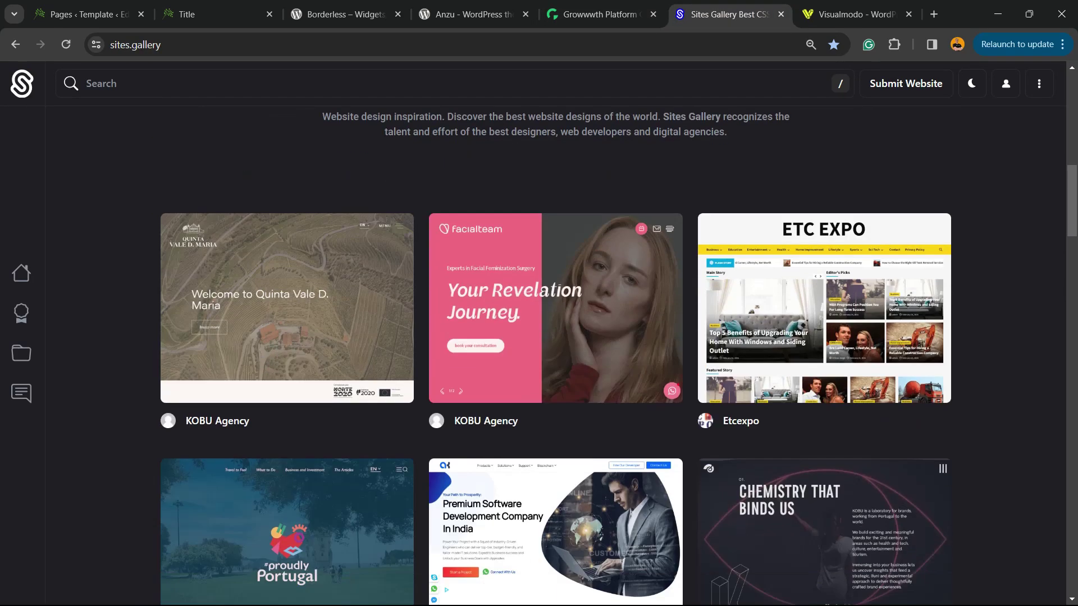
pyautogui.scroll(-20, 556, 360)
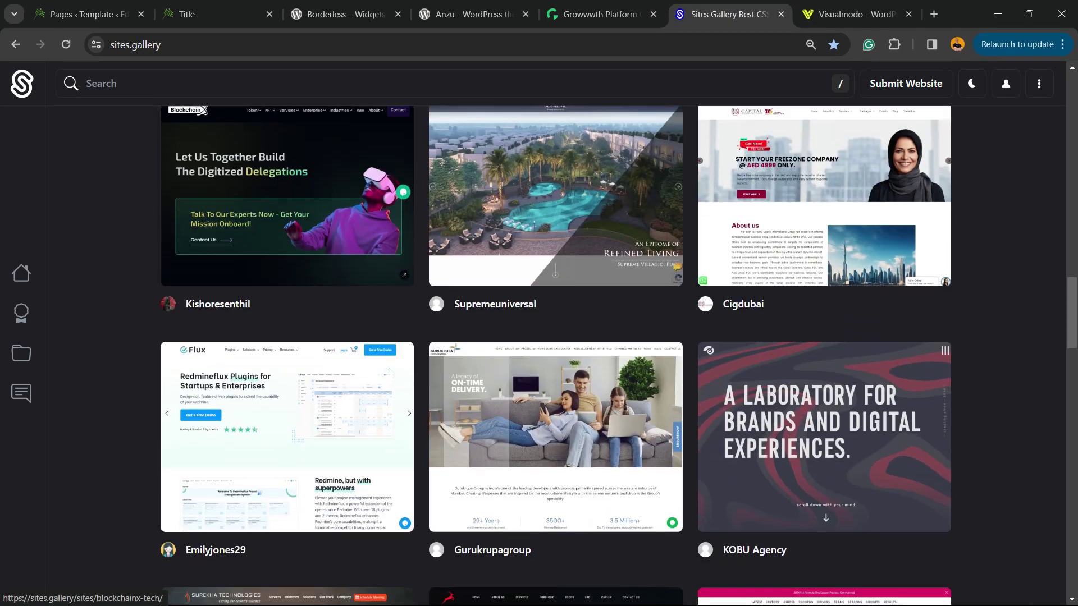
pyautogui.scroll(-16, 555, 359)
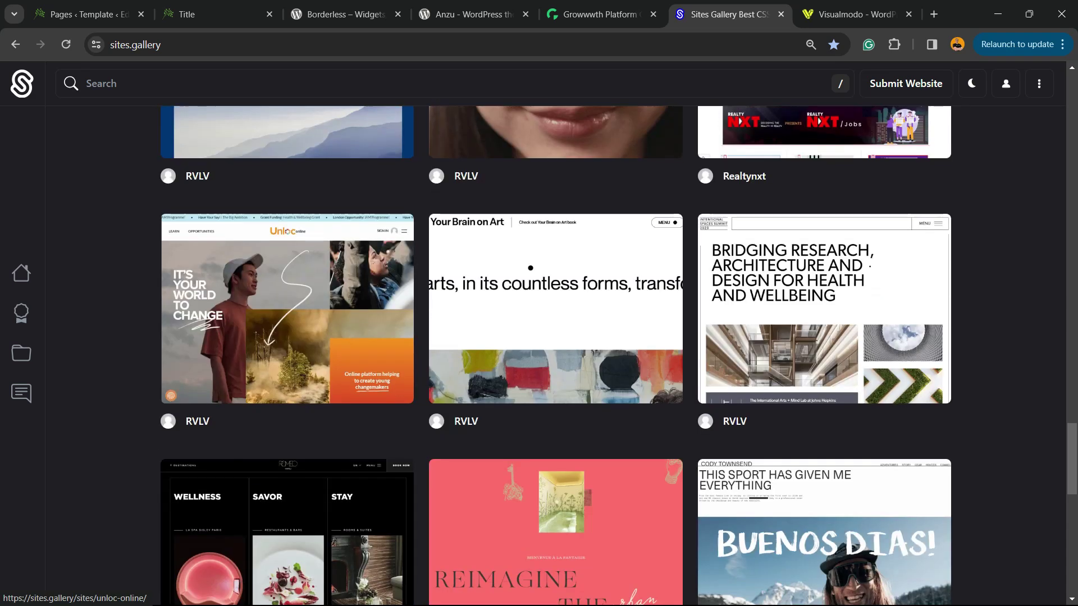
pyautogui.scroll(-2, 555, 359)
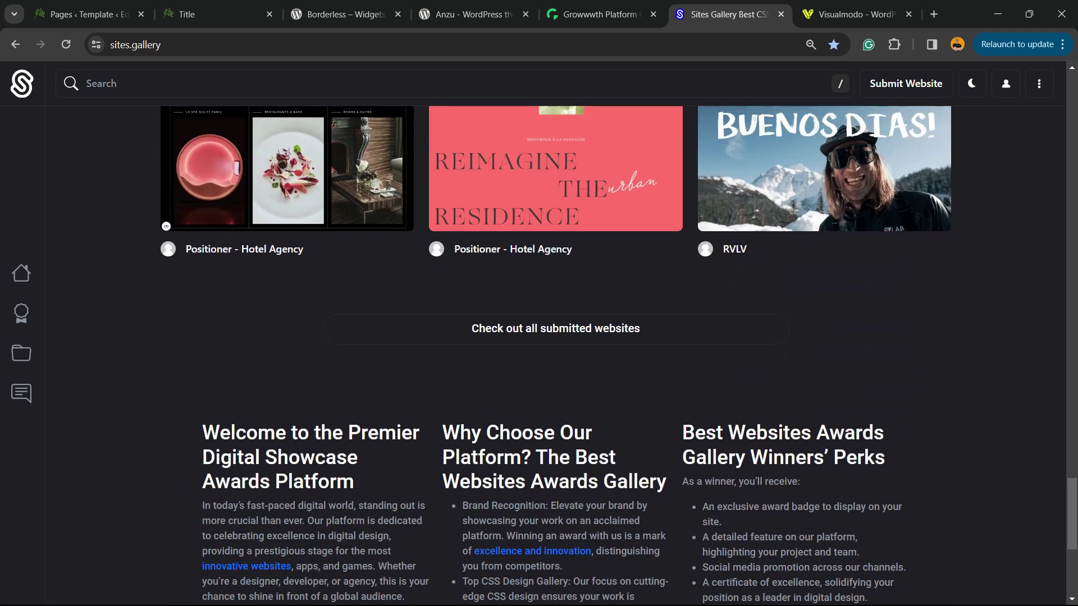
pyautogui.scroll(6, 556, 359)
pyautogui.scroll(1, 555, 360)
# Step: Open the Templates Library on the Visualmodo website and browse its pre-built templates
pyautogui.click(857, 15)
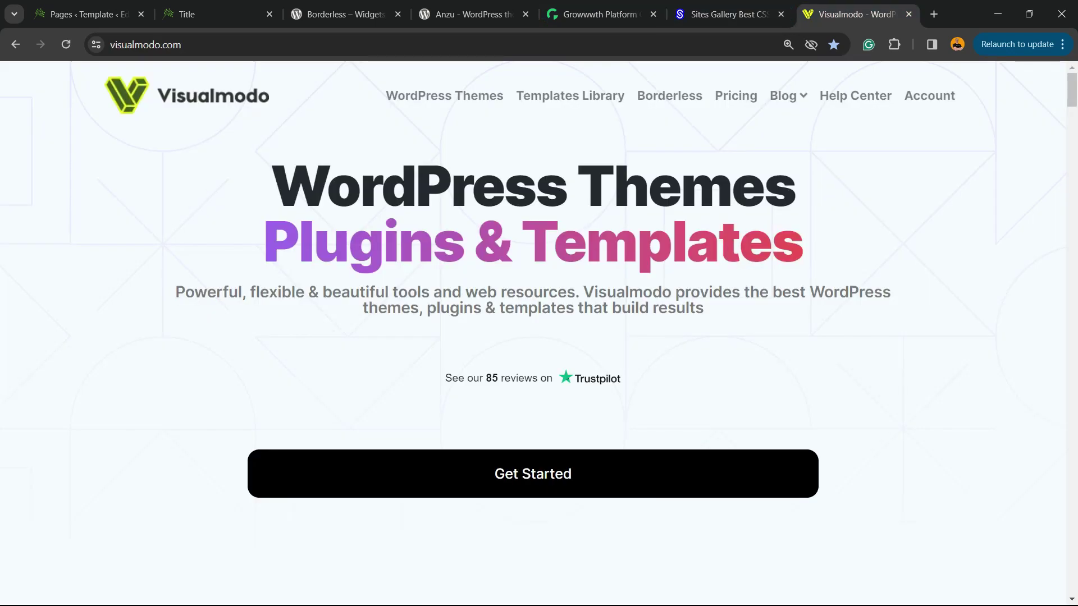
pyautogui.click(570, 96)
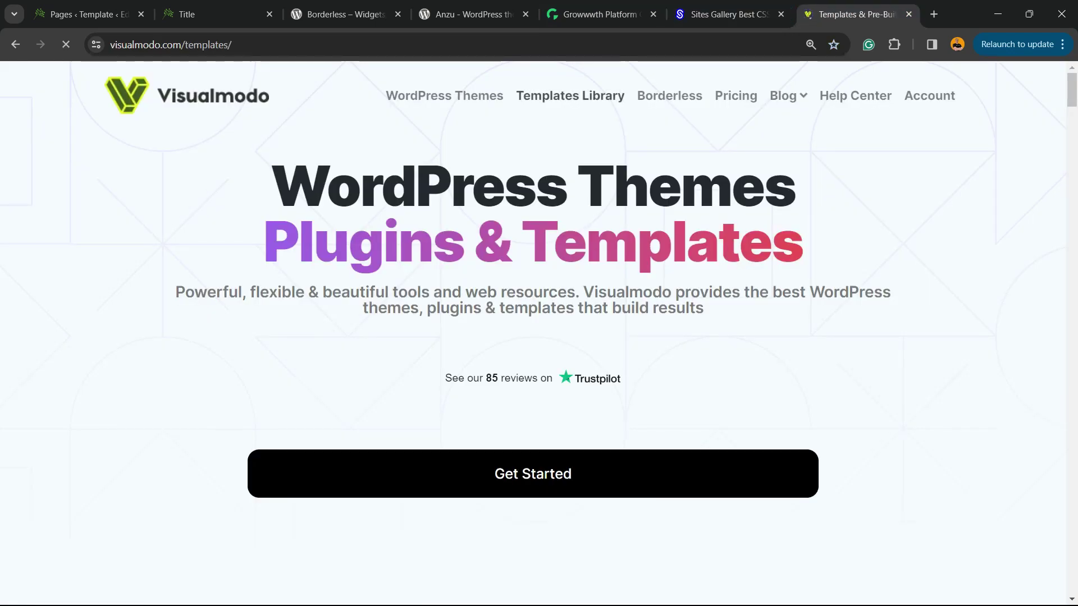
pyautogui.scroll(-10, 539, 337)
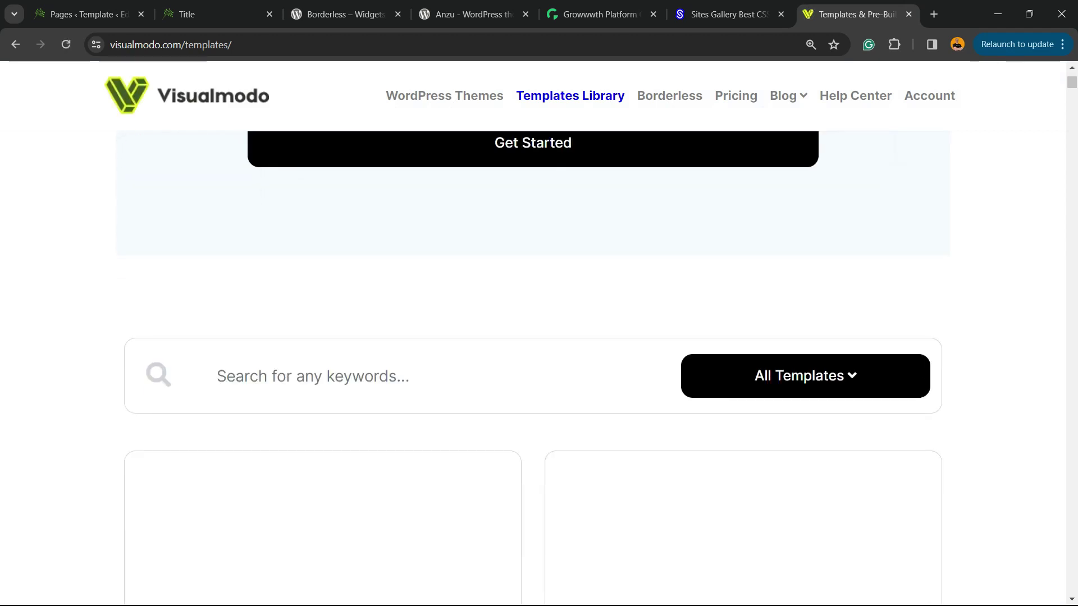
pyautogui.scroll(-20, 539, 337)
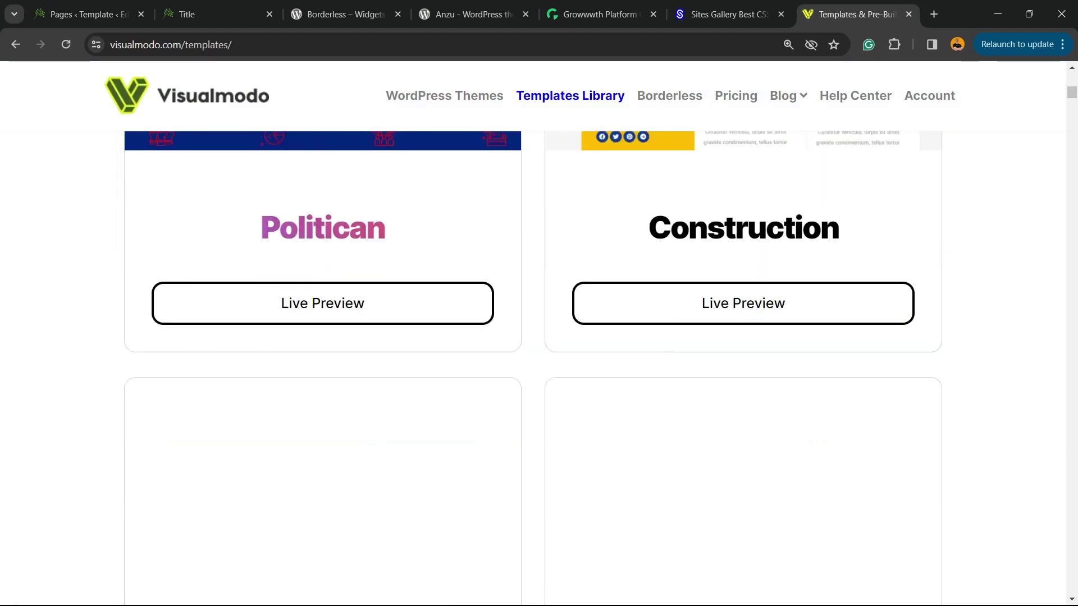
pyautogui.scroll(-10, 539, 337)
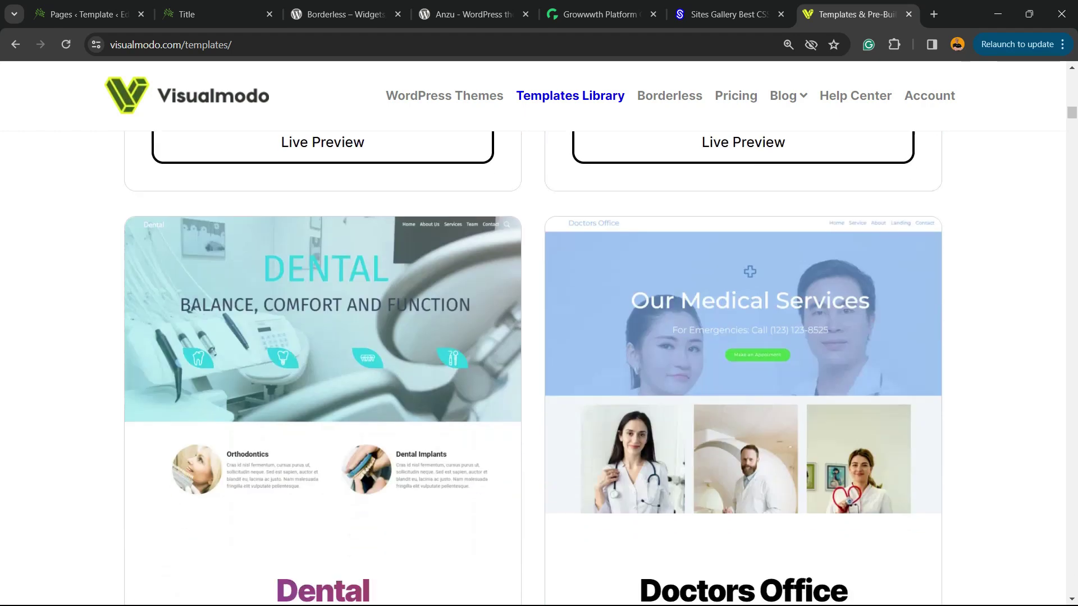
pyautogui.scroll(-20, 539, 336)
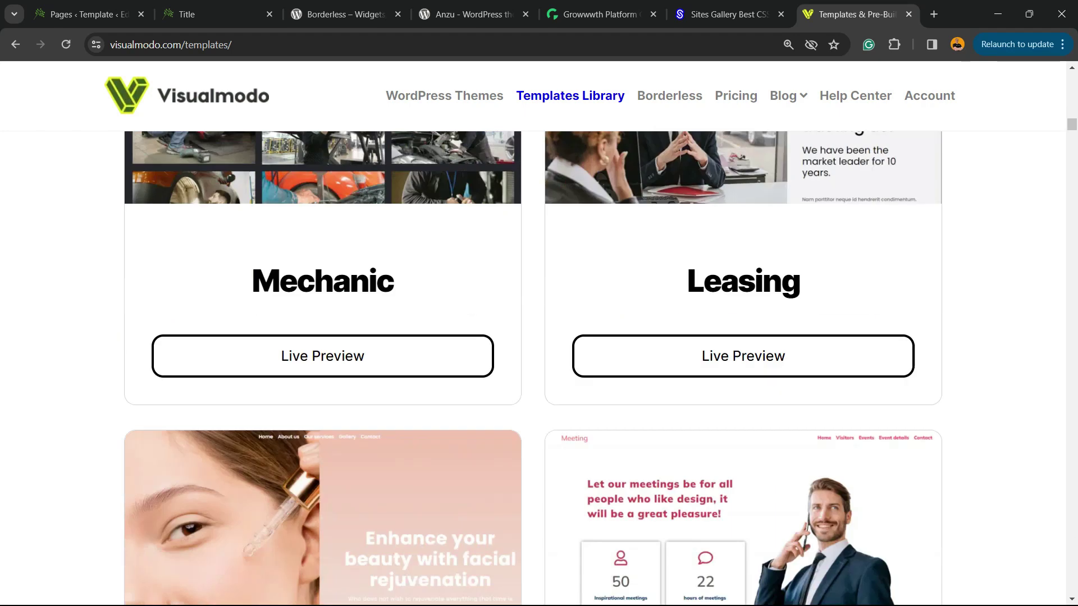
pyautogui.scroll(-20, 539, 337)
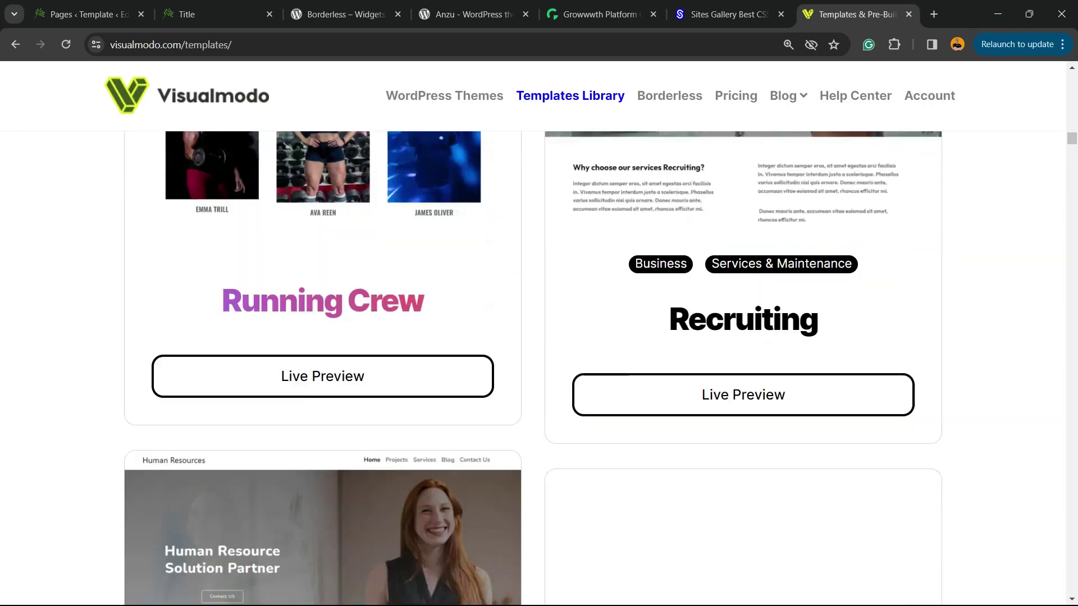
pyautogui.scroll(-20, 538, 337)
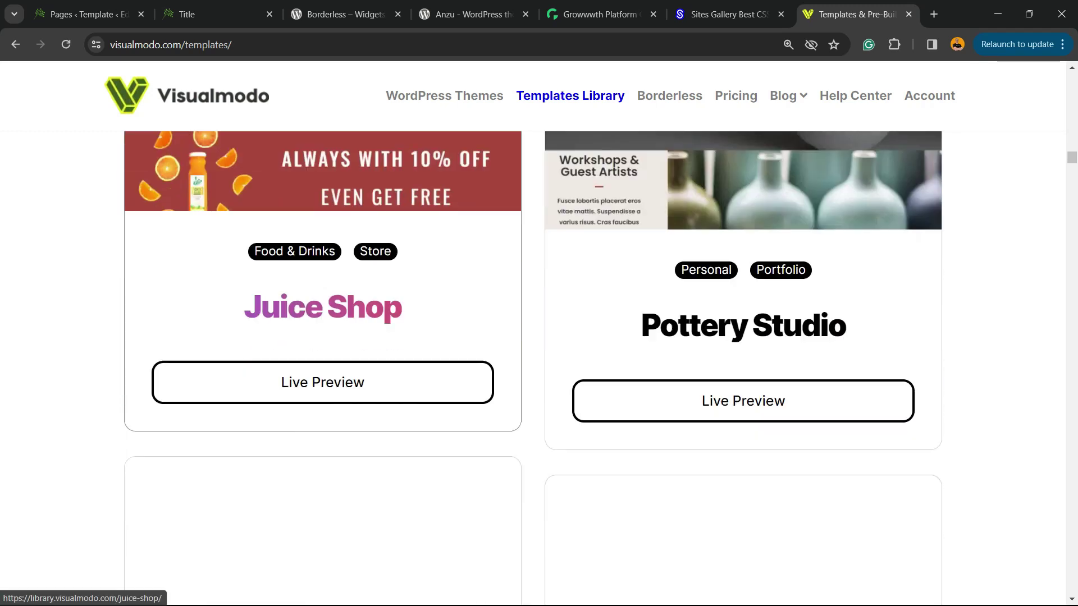
pyautogui.scroll(-15, 539, 336)
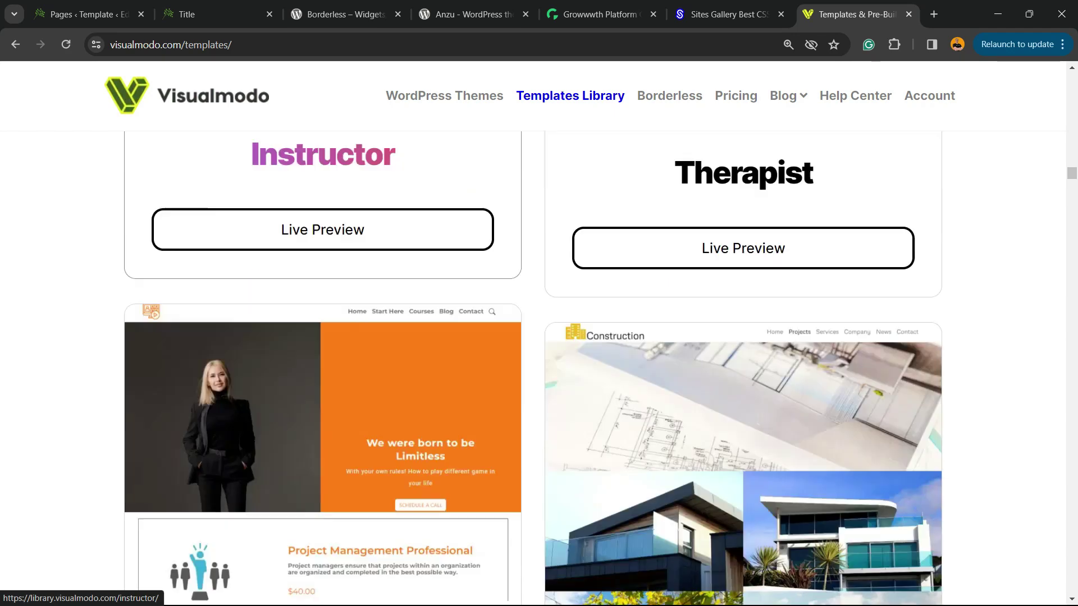
pyautogui.scroll(-6, 539, 337)
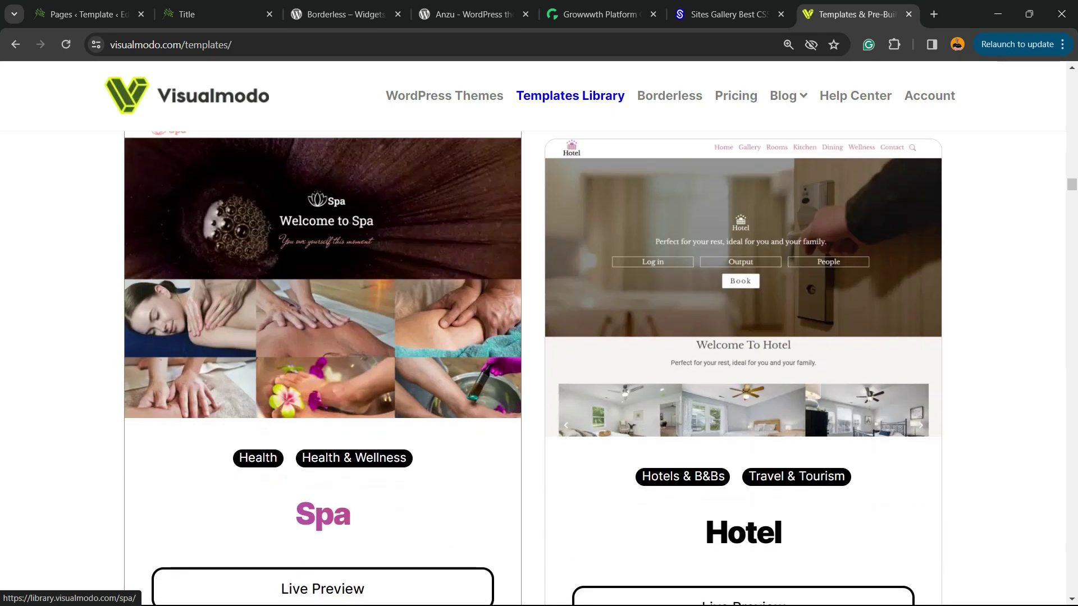
pyautogui.scroll(-5, 322, 365)
pyautogui.scroll(-20, 323, 365)
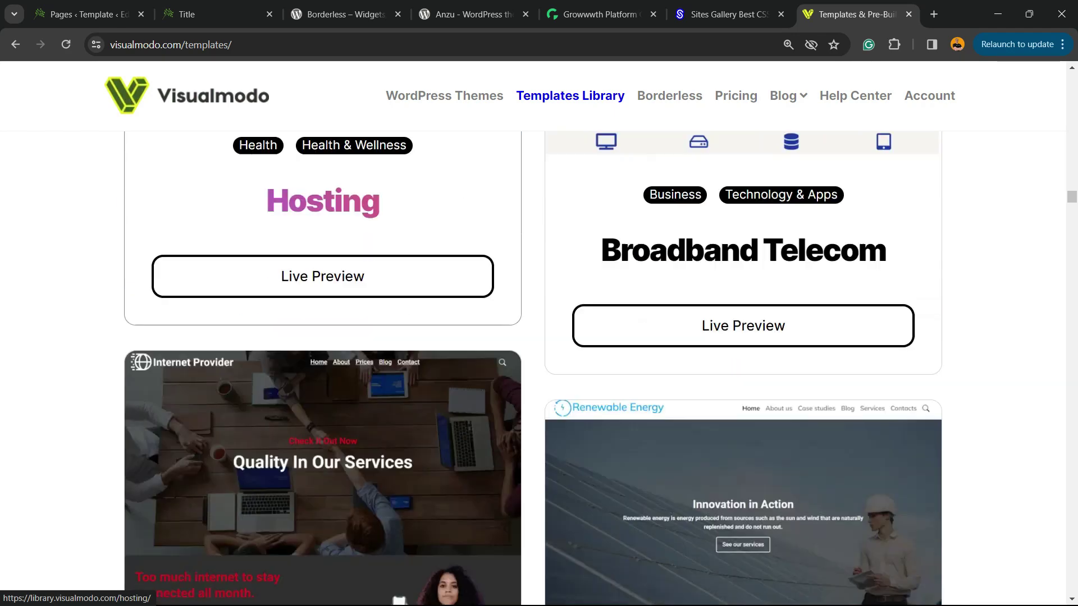